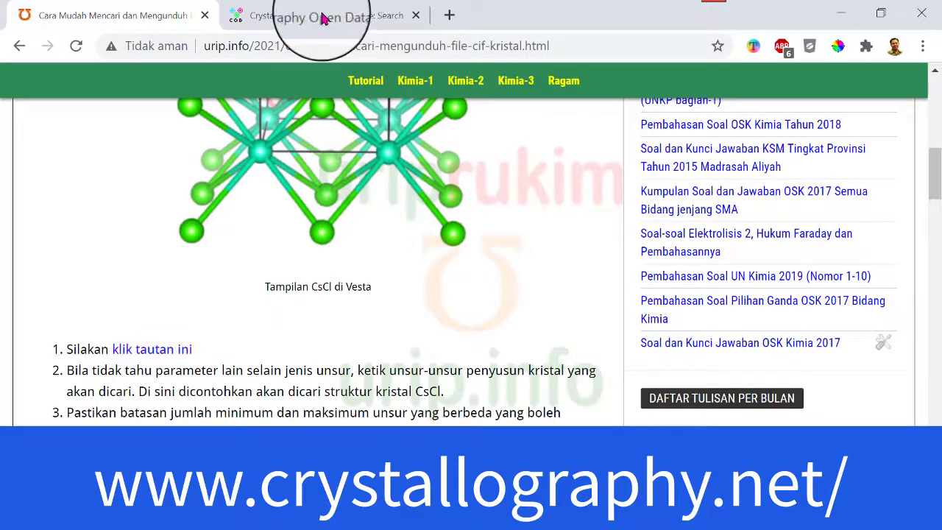
- On the Crystallography Open Database search page, enter Ca and F as the elements to search for
{"action": "left_click", "coordinate": [322, 17]}
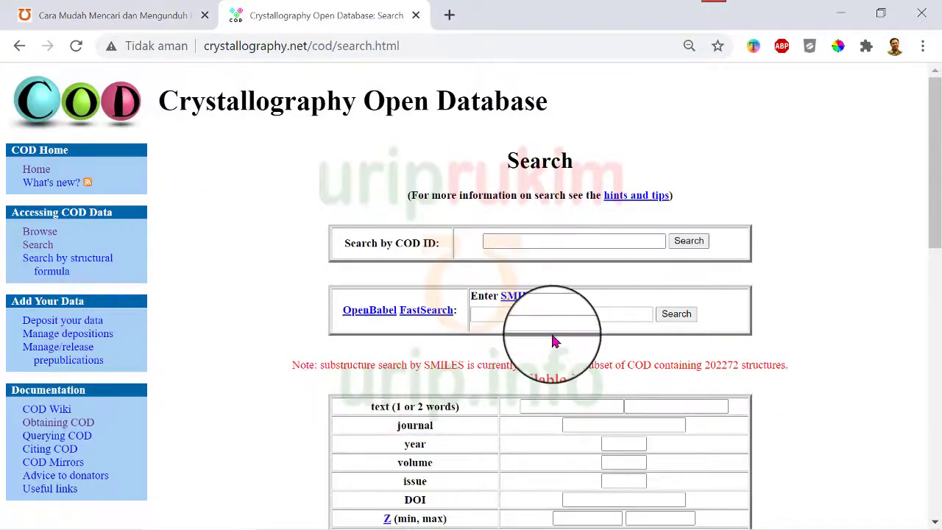
{"action": "scroll", "coordinate": [554, 341], "scroll_direction": "down", "scroll_amount": 3}
{"action": "scroll", "coordinate": [554, 341], "scroll_direction": "up", "scroll_amount": 1}
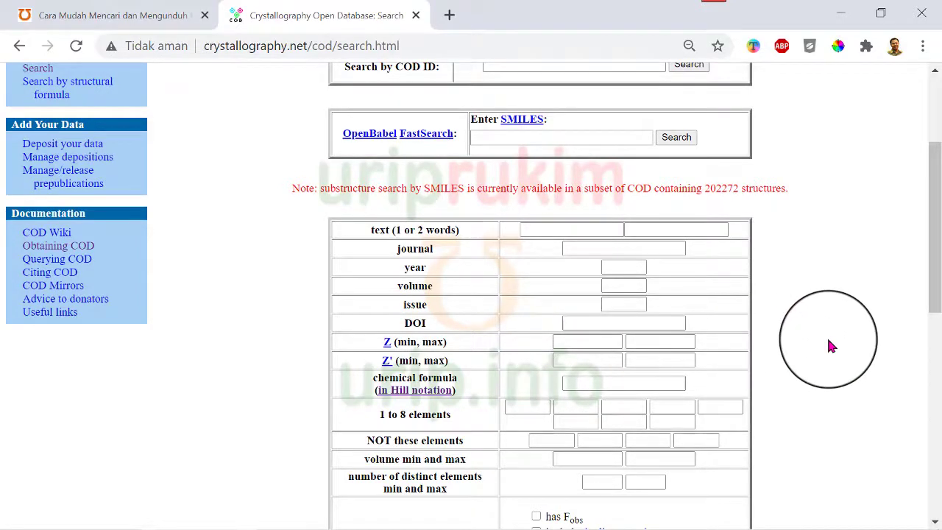
{"action": "scroll", "coordinate": [932, 152], "scroll_direction": "down", "scroll_amount": 1}
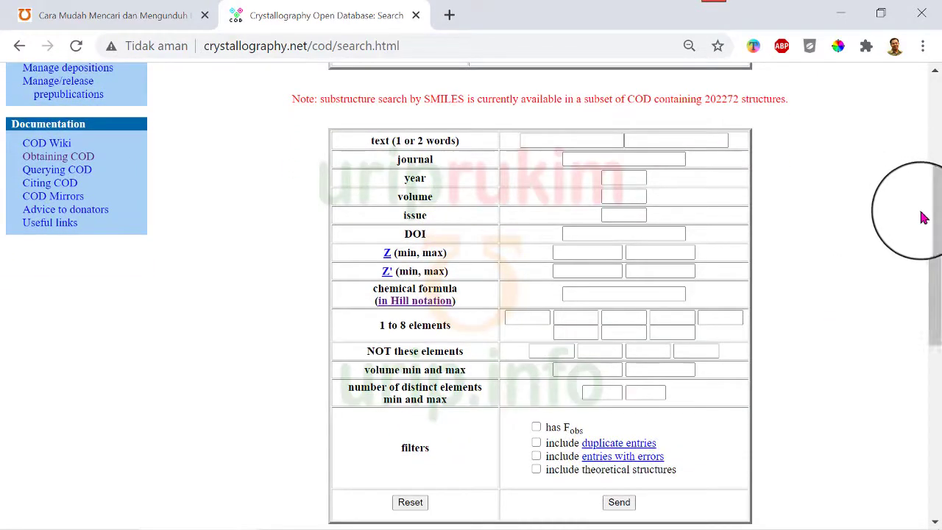
{"action": "left_click", "coordinate": [532, 320]}
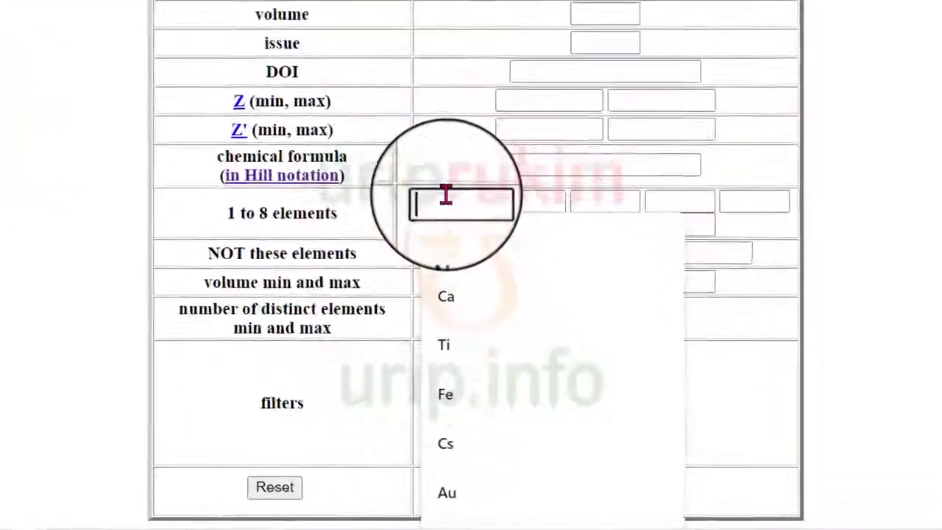
{"action": "type", "text": "Ca"}
{"action": "left_click", "coordinate": [541, 202]}
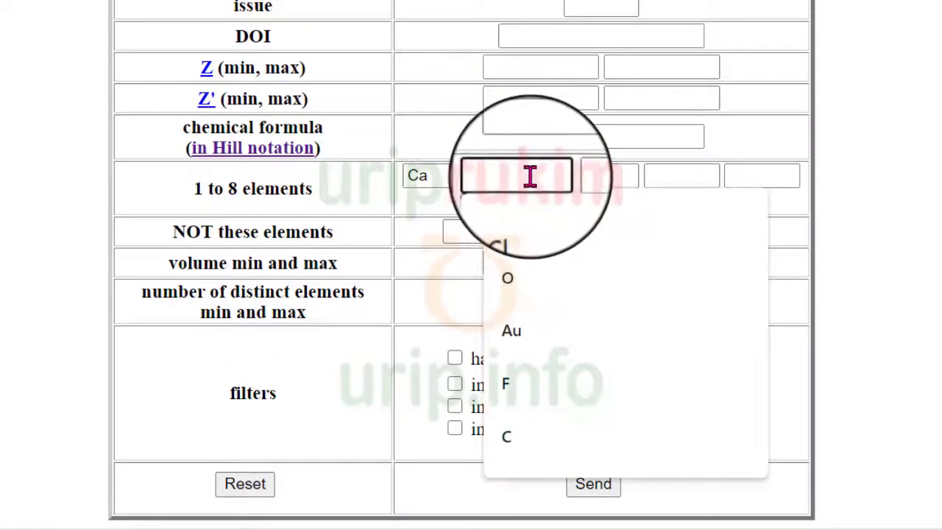
{"action": "type", "text": "F"}
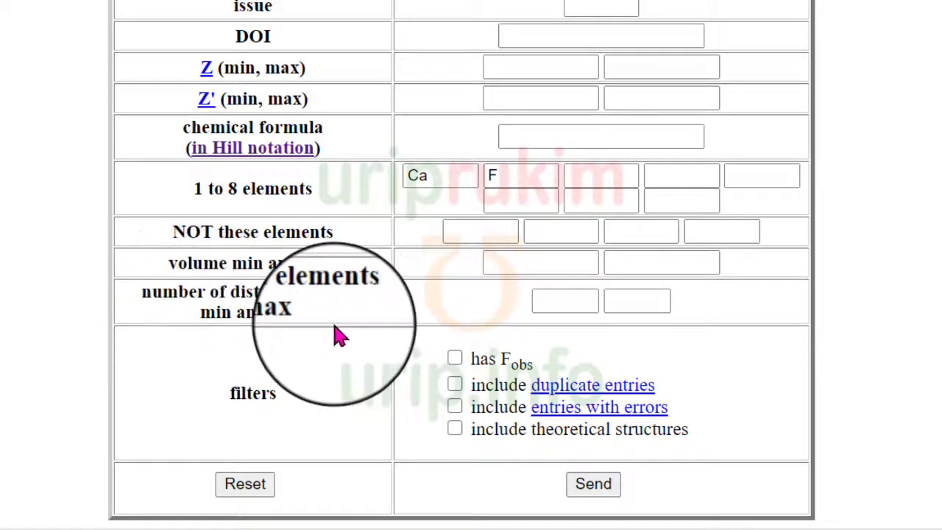
- Limit the number of distinct elements to a minimum of 2 and a maximum of 2, and run the search
{"action": "left_click", "coordinate": [547, 294]}
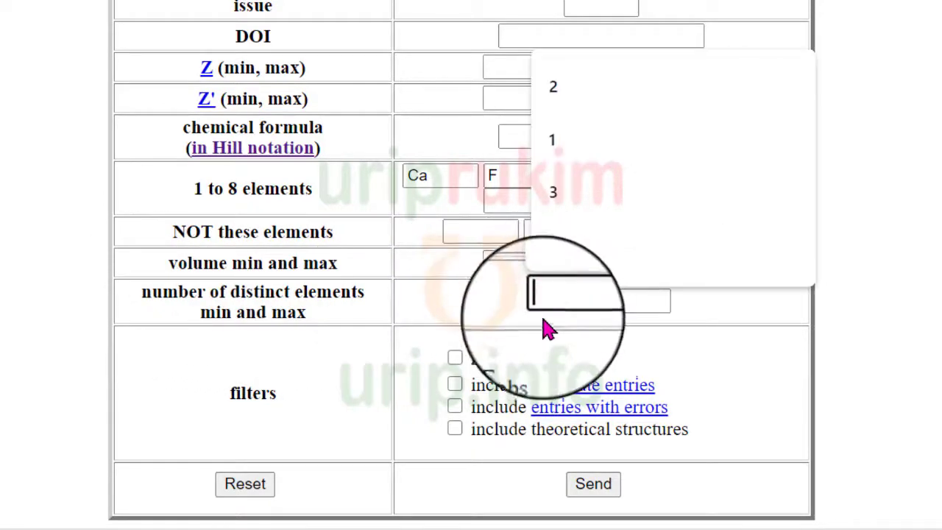
{"action": "left_click", "coordinate": [563, 96]}
{"action": "left_click", "coordinate": [635, 298]}
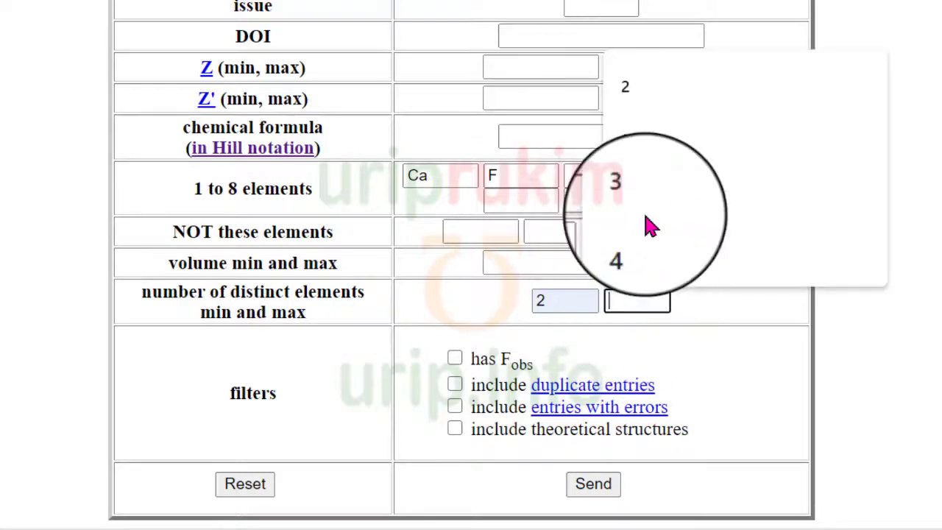
{"action": "left_click", "coordinate": [637, 103]}
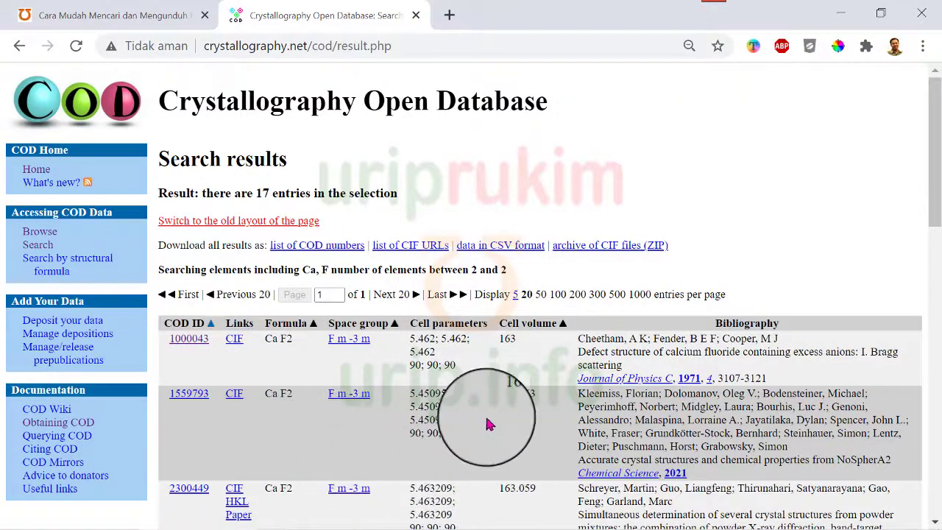
- Save the CIF file of the first search result, entry 1000043, to the Desktop as CaF2
{"action": "scroll", "coordinate": [490, 425], "scroll_direction": "down", "scroll_amount": 2}
{"action": "scroll", "coordinate": [505, 380], "scroll_direction": "up", "scroll_amount": 1}
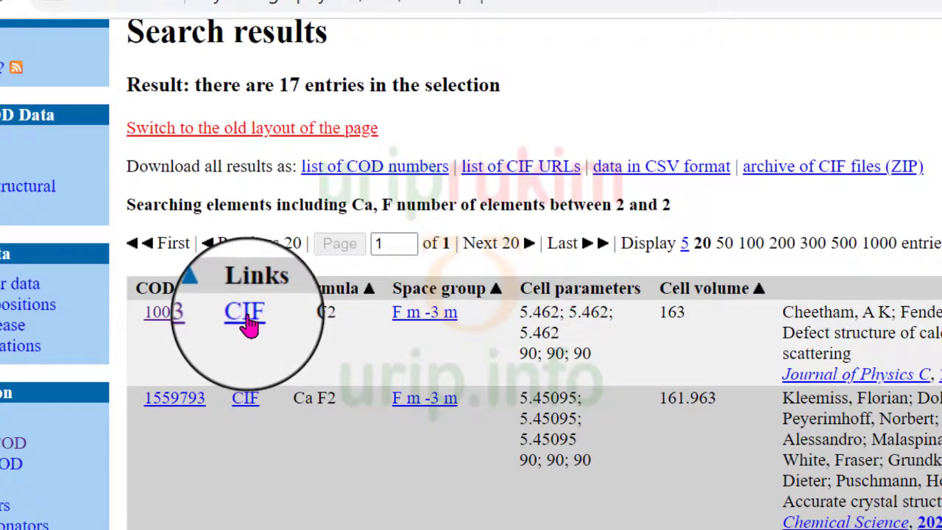
{"action": "right_click", "coordinate": [249, 324]}
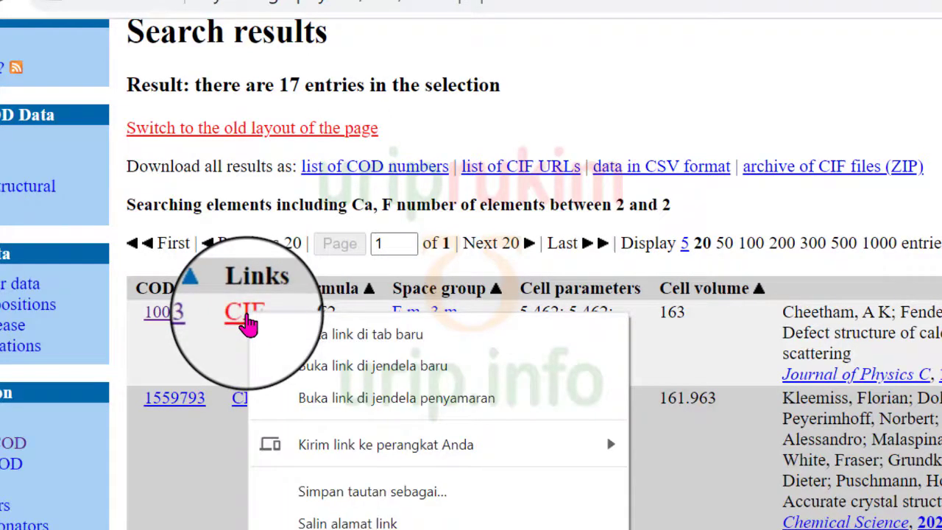
{"action": "left_click", "coordinate": [335, 493]}
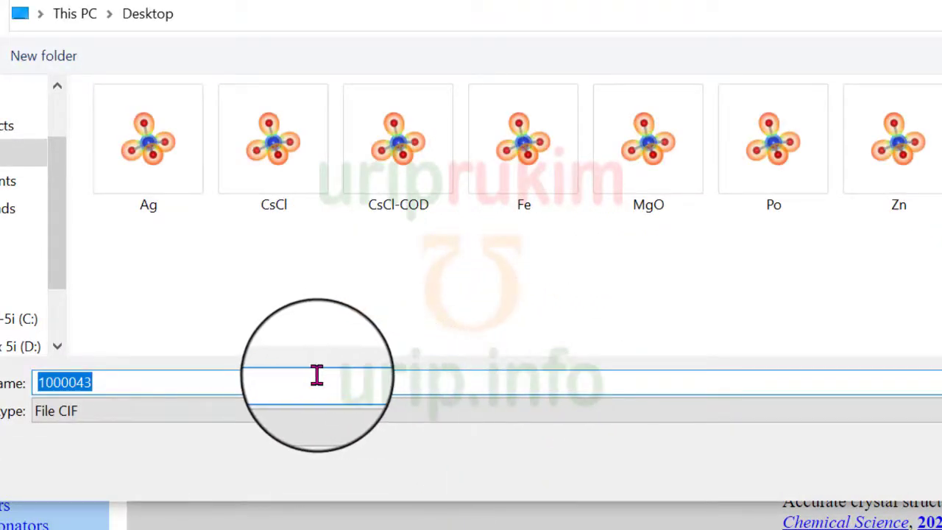
{"action": "type", "text": "CaF2"}
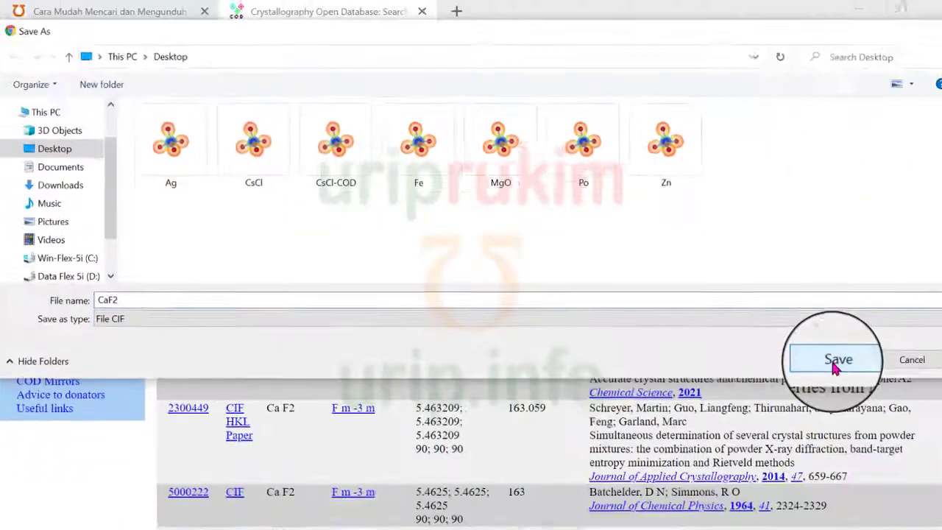
{"action": "left_click", "coordinate": [837, 364]}
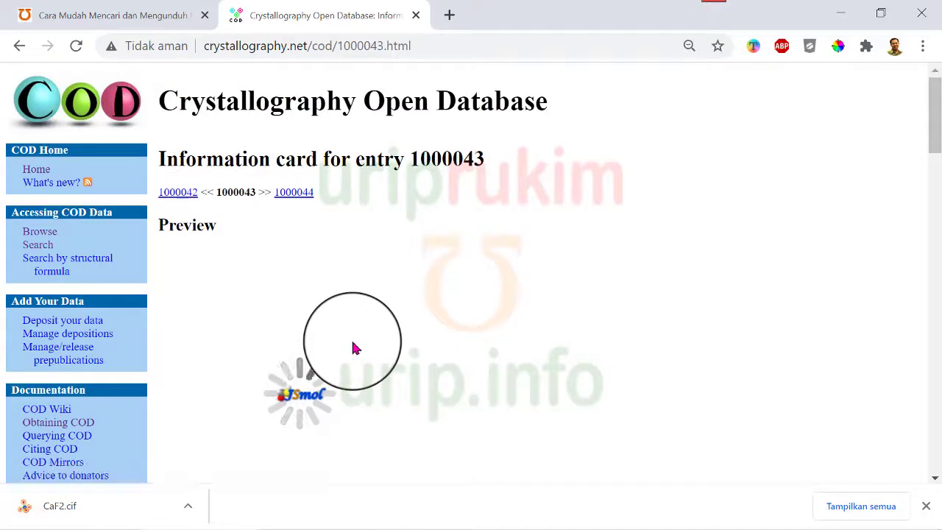
- Open the information card for entry 1000043 and rotate its 3D structure preview
{"action": "left_click_drag", "start_coordinate": [320, 383], "coordinate": [381, 389]}
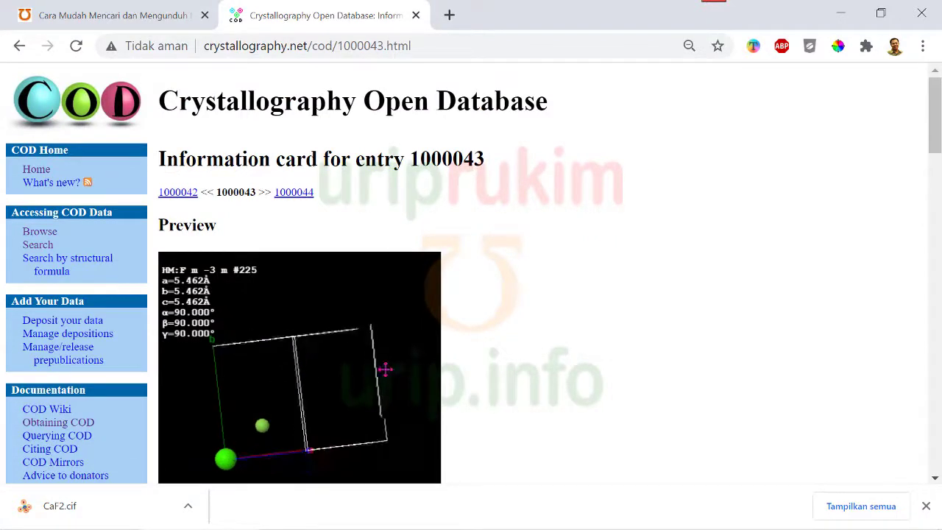
{"action": "left_click_drag", "start_coordinate": [348, 355], "coordinate": [342, 376]}
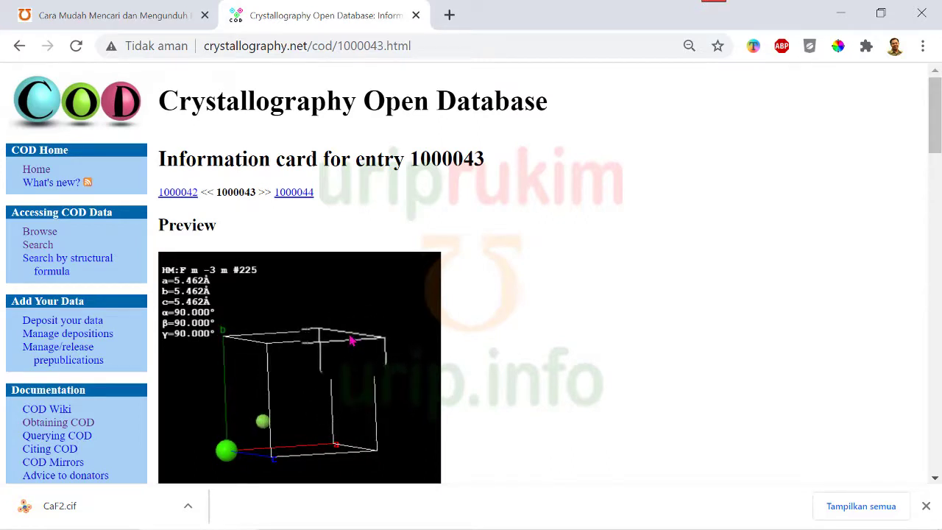
- Show the downloaded CaF2.cif in its folder and launch VESTA from the VESTA 3.5.7 folder
{"action": "left_click", "coordinate": [188, 509]}
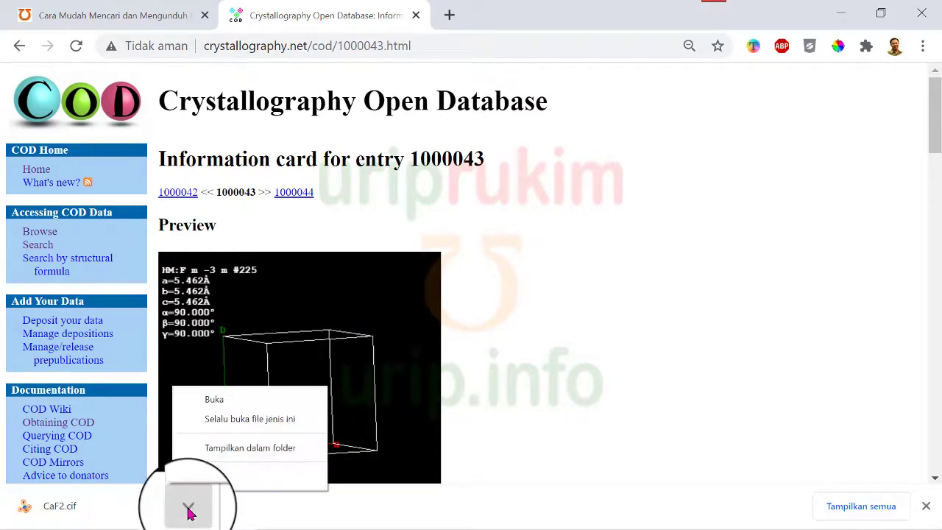
{"action": "left_click", "coordinate": [221, 448]}
{"action": "left_click_drag", "start_coordinate": [659, 37], "coordinate": [528, 36]}
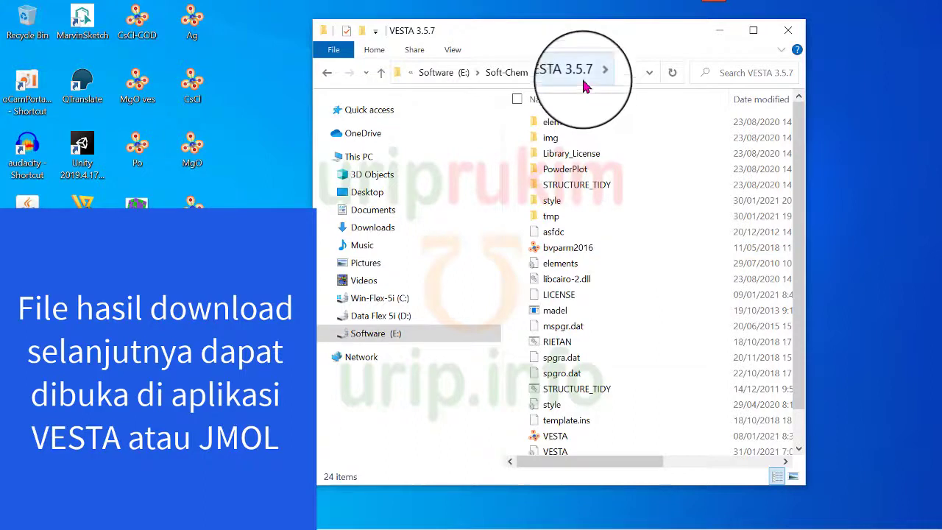
{"action": "scroll", "coordinate": [605, 268], "scroll_direction": "down", "scroll_amount": 1}
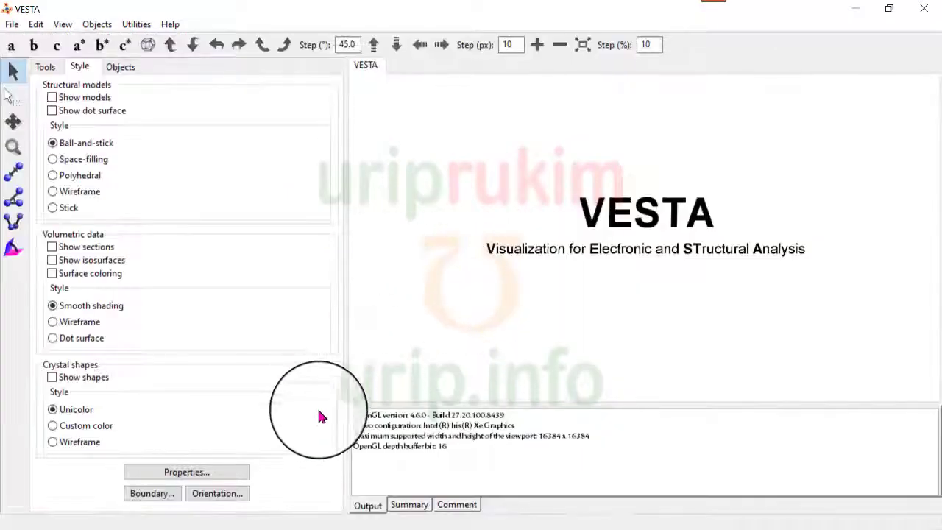
- Load the CaF2 file from the desktop into VESTA, maximize the window and rotate the structure to inspect it
{"action": "left_click", "coordinate": [889, 8]}
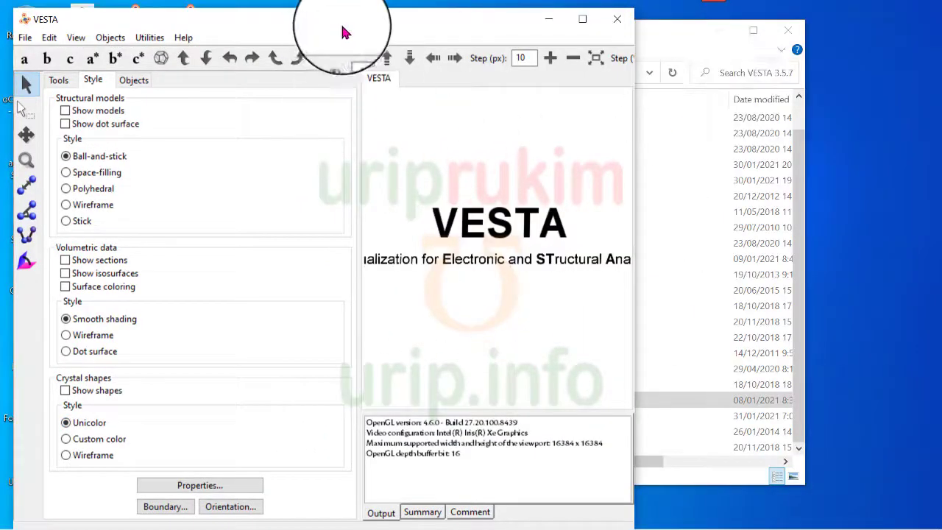
{"action": "left_click_drag", "start_coordinate": [343, 33], "coordinate": [600, 44]}
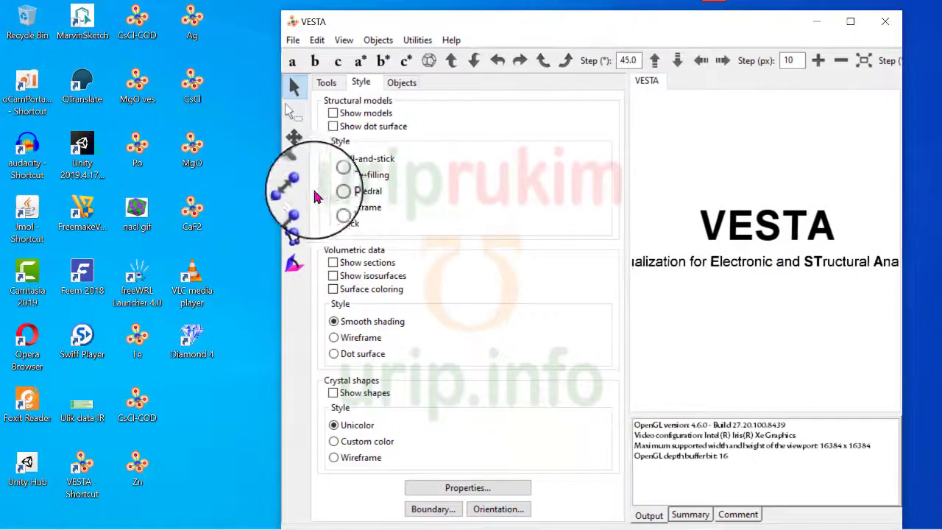
{"action": "left_click_drag", "start_coordinate": [203, 234], "coordinate": [726, 267]}
{"action": "left_click_drag", "start_coordinate": [623, 32], "coordinate": [471, 2]}
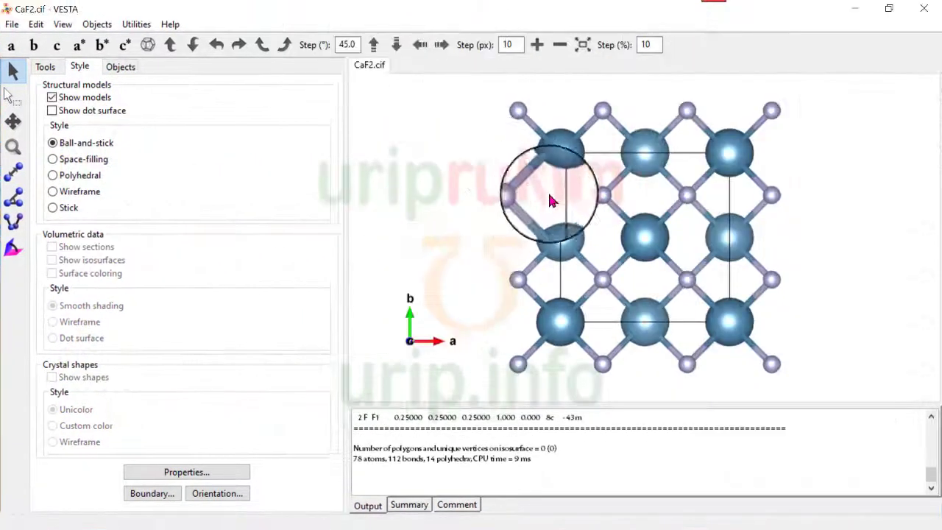
{"action": "left_click_drag", "start_coordinate": [641, 194], "coordinate": [567, 169]}
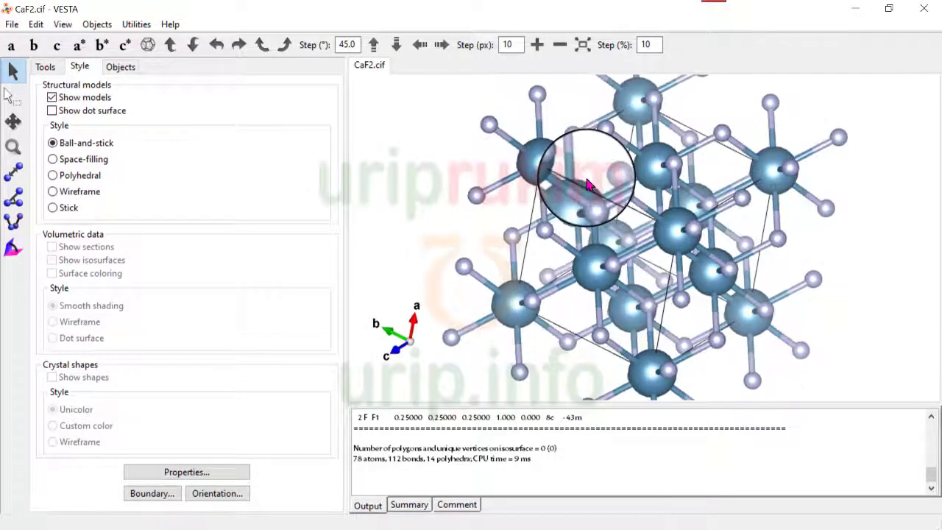
{"action": "left_click_drag", "start_coordinate": [610, 199], "coordinate": [589, 172]}
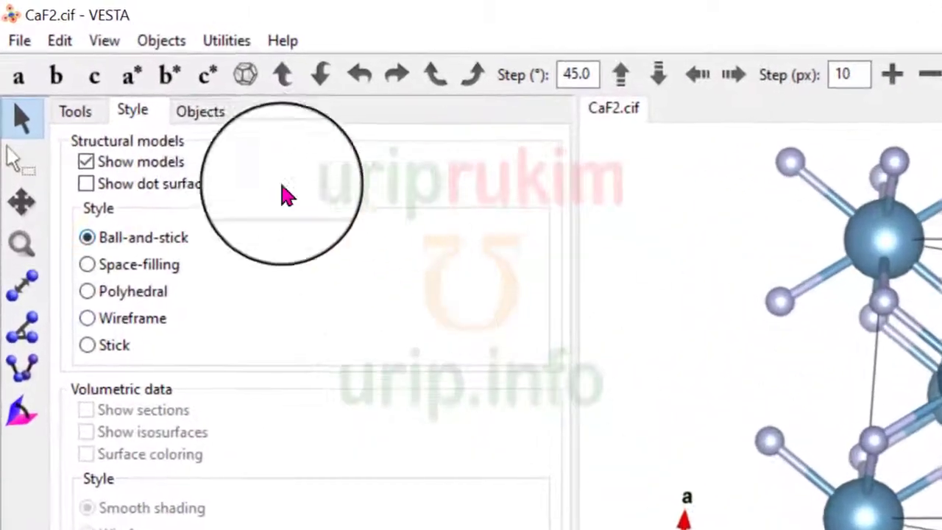
- In the Ca–F bond settings, disable polyhedra, choose "Do not search atoms beyond the boundary", apply and confirm, checking the rotated model
{"action": "left_click", "coordinate": [120, 66]}
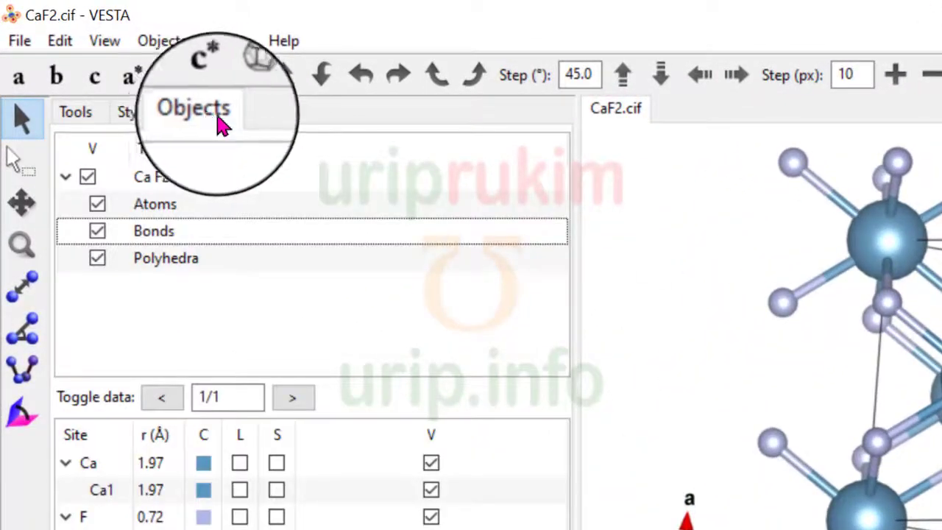
{"action": "left_click", "coordinate": [62, 42]}
{"action": "left_click", "coordinate": [102, 164]}
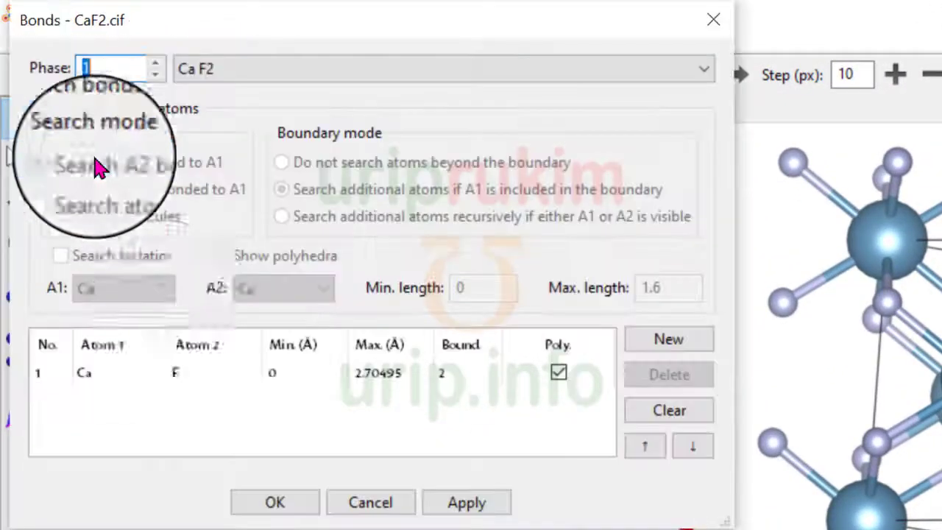
{"action": "left_click", "coordinate": [558, 373]}
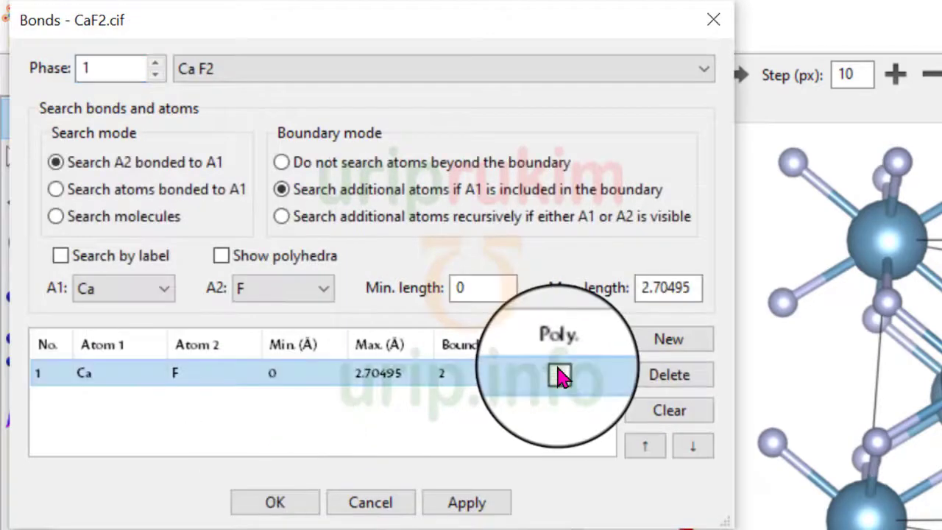
{"action": "left_click", "coordinate": [349, 169]}
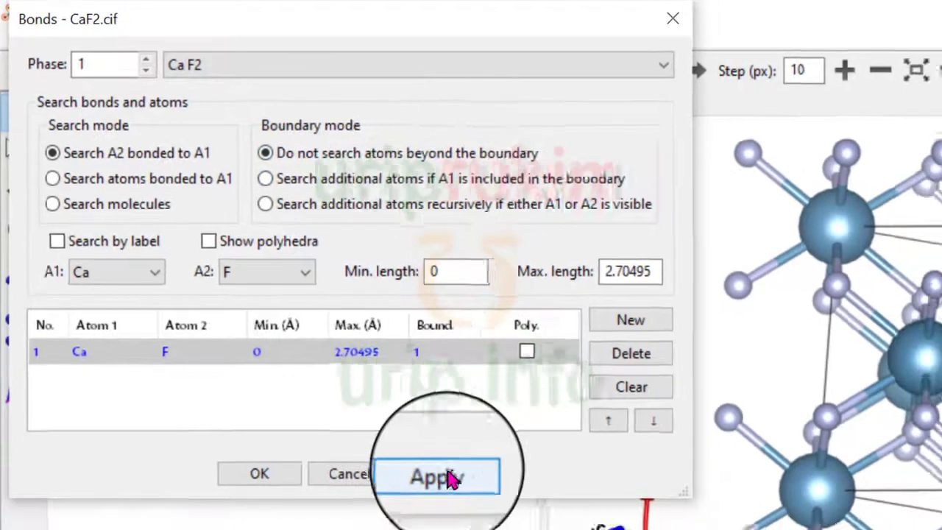
{"action": "left_click", "coordinate": [467, 502]}
{"action": "left_click_drag", "start_coordinate": [622, 249], "coordinate": [741, 236]}
{"action": "left_click_drag", "start_coordinate": [683, 286], "coordinate": [598, 200]}
{"action": "left_click", "coordinate": [277, 303]}
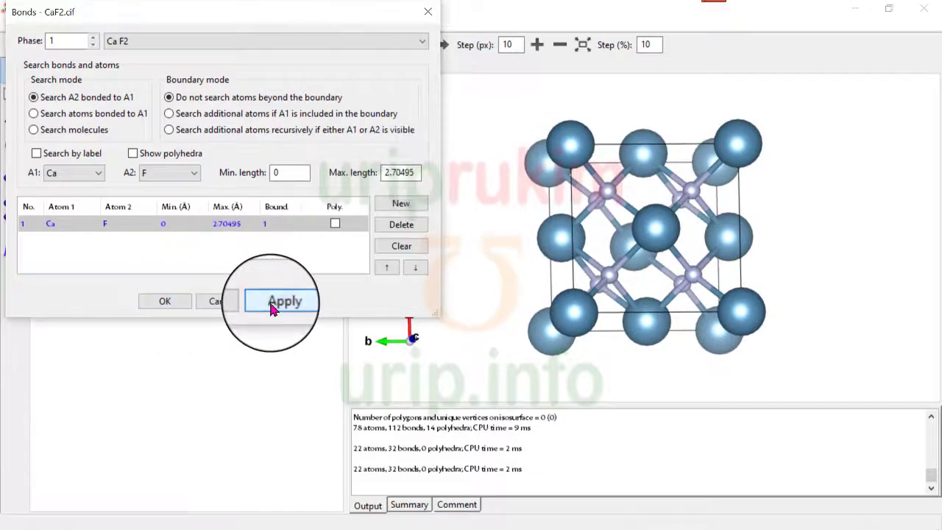
{"action": "left_click", "coordinate": [164, 301]}
{"action": "left_click_drag", "start_coordinate": [655, 248], "coordinate": [562, 312]}
- Switch back to the browser, examine the unit cell preview of entry 1000043 from several angles, and return to the desktop
{"action": "left_click", "coordinate": [854, 16]}
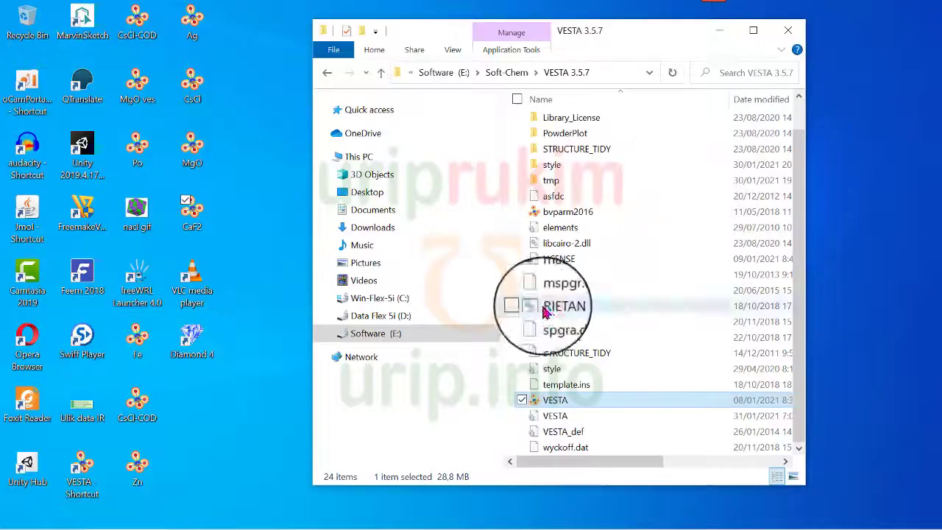
{"action": "left_click", "coordinate": [262, 524]}
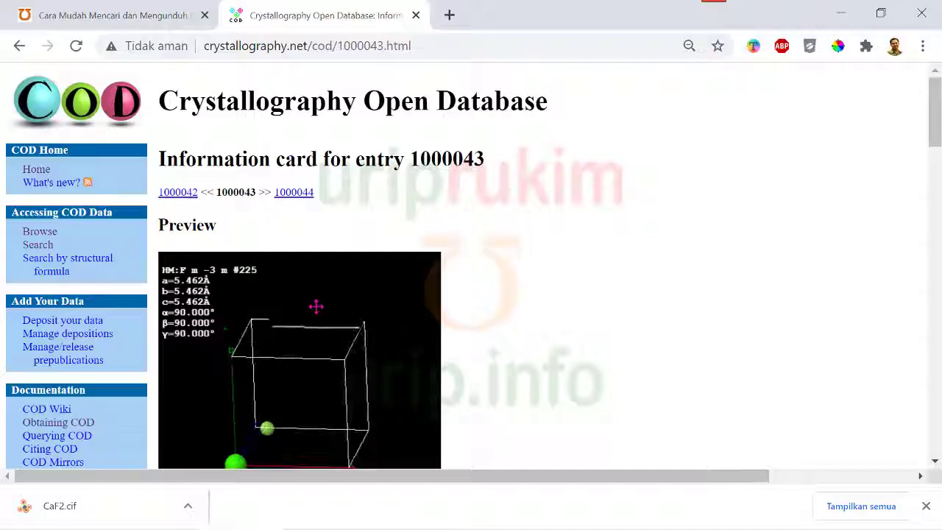
{"action": "left_click_drag", "start_coordinate": [316, 307], "coordinate": [361, 335]}
{"action": "scroll", "coordinate": [549, 343], "scroll_direction": "down", "scroll_amount": 1}
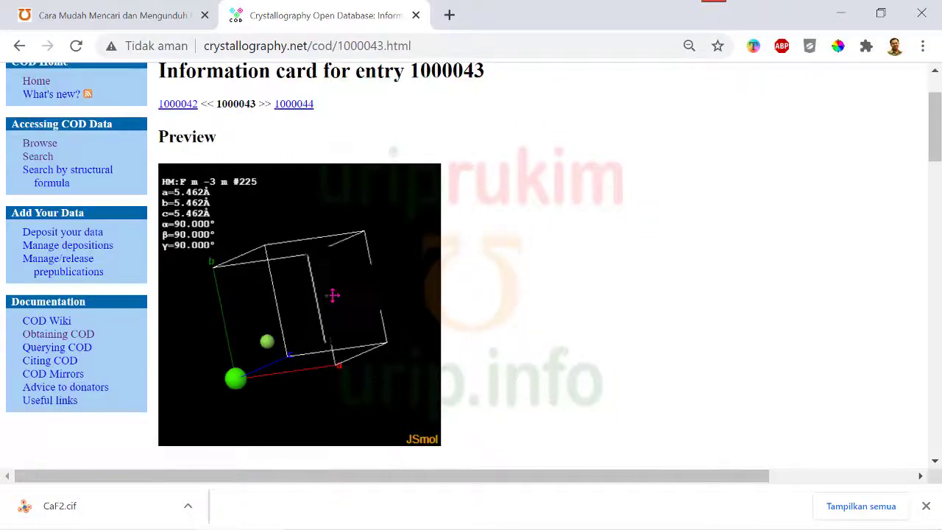
{"action": "left_click_drag", "start_coordinate": [333, 296], "coordinate": [369, 299]}
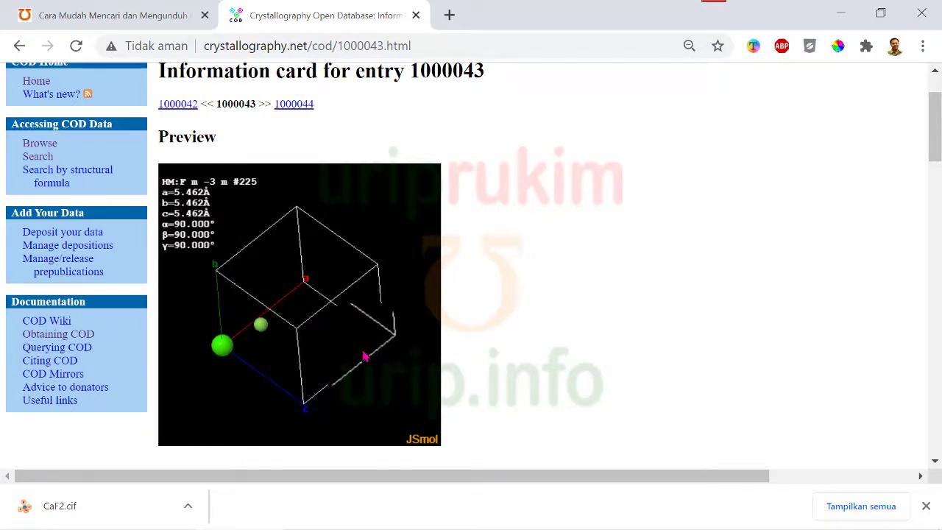
{"action": "left_click_drag", "start_coordinate": [366, 358], "coordinate": [329, 290]}
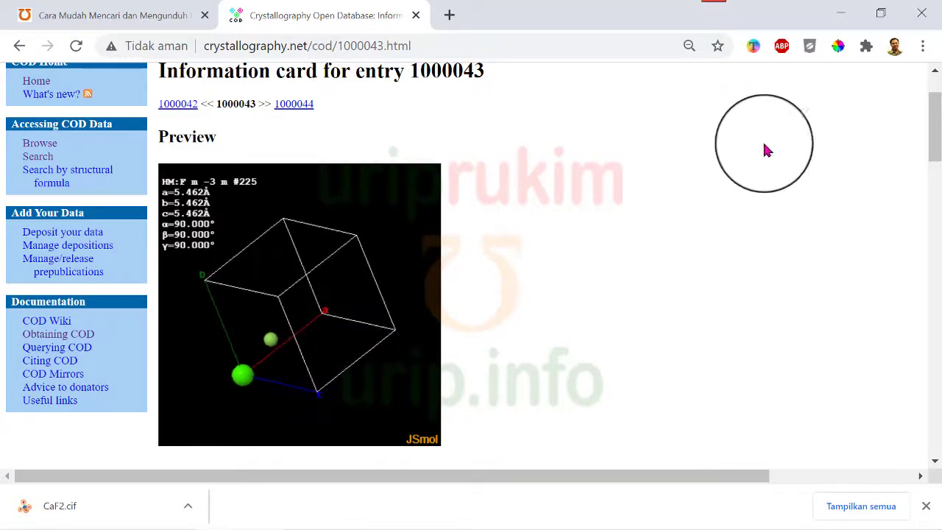
{"action": "left_click", "coordinate": [839, 21]}
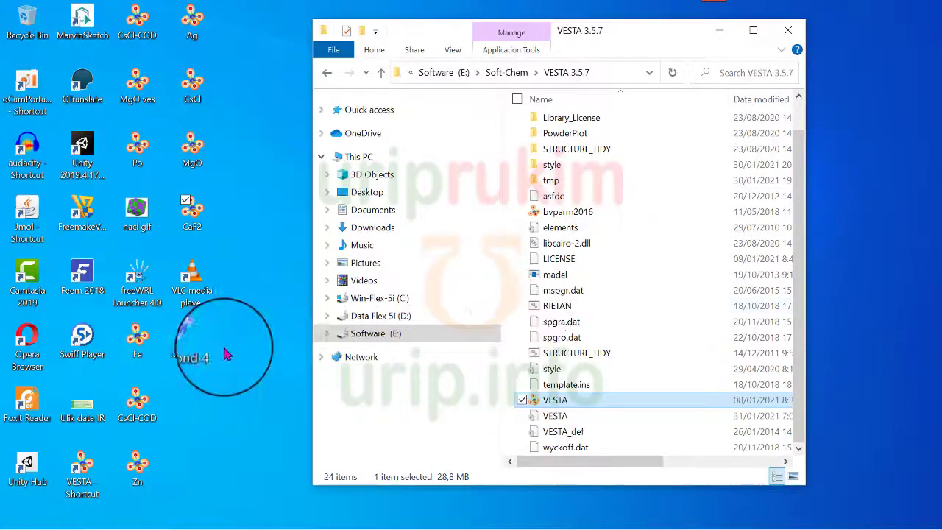
- Launch Jmol, load the CaF2 file from the Desktop folder, maximize the window and rotate the unit cell
{"action": "double_click", "coordinate": [27, 218]}
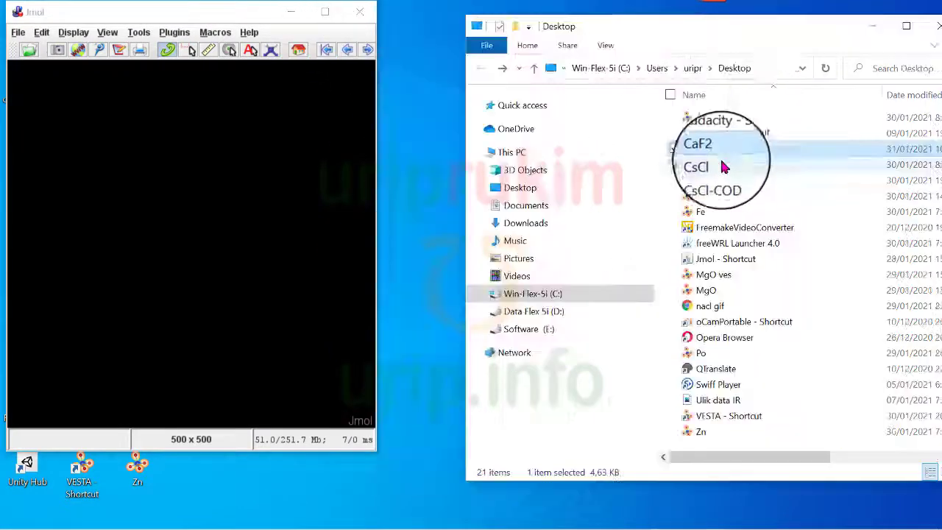
{"action": "left_click_drag", "start_coordinate": [721, 152], "coordinate": [177, 290]}
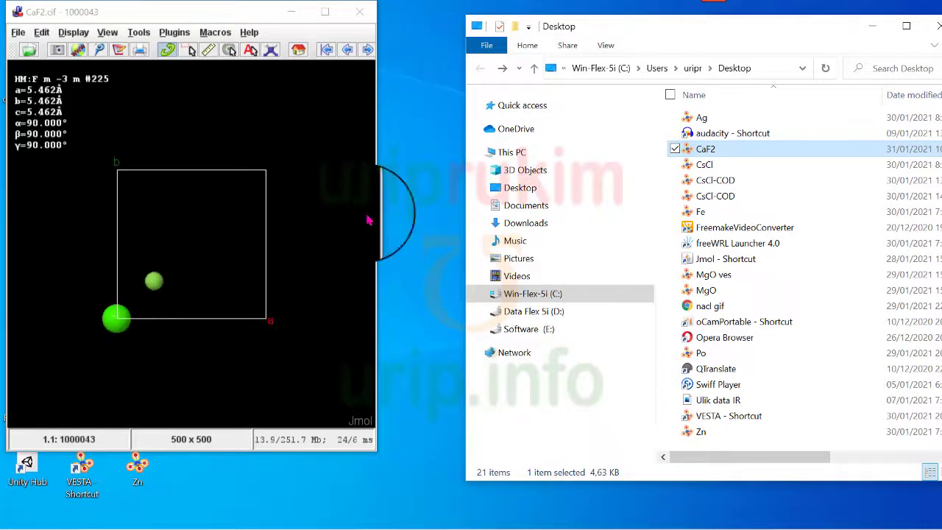
{"action": "left_click", "coordinate": [328, 16]}
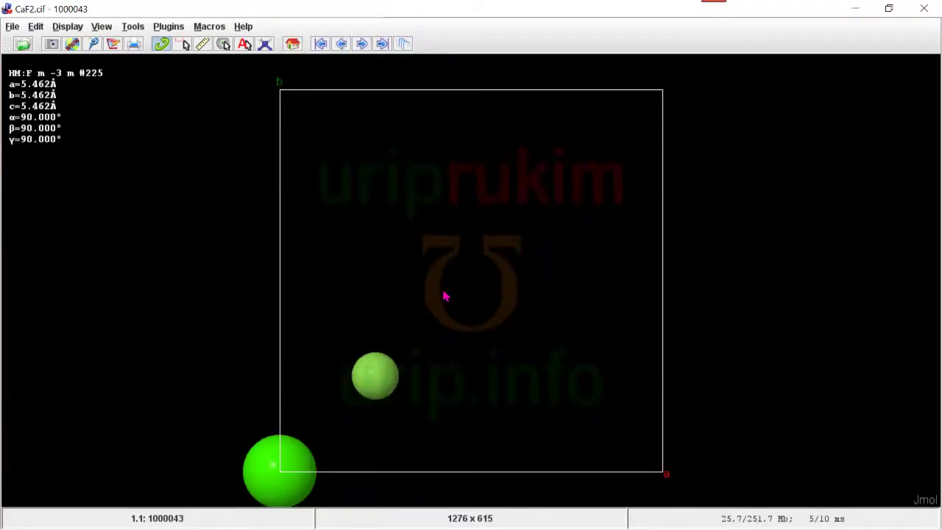
{"action": "left_click_drag", "start_coordinate": [450, 292], "coordinate": [533, 290]}
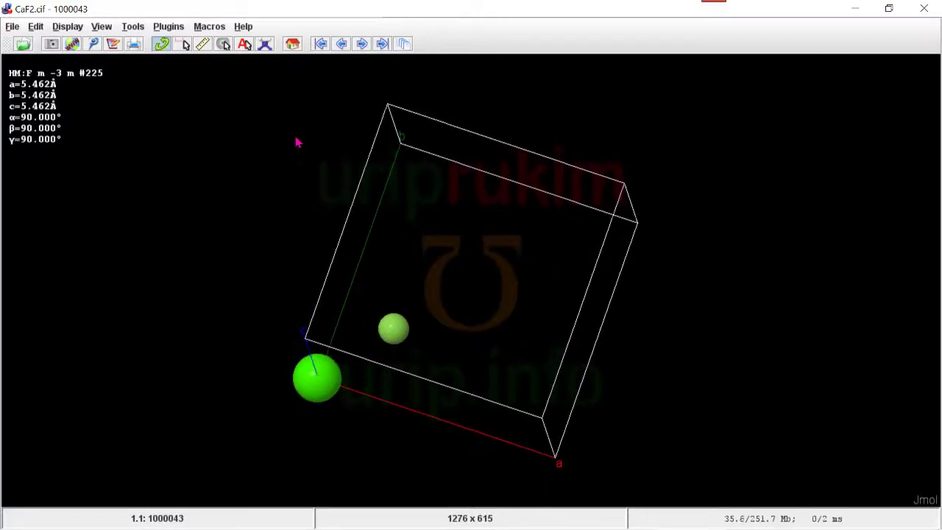
- Reload the structure with the {1 1 1} symmetry option and inspect the filled unit cell from several angles
{"action": "right_click", "coordinate": [202, 93]}
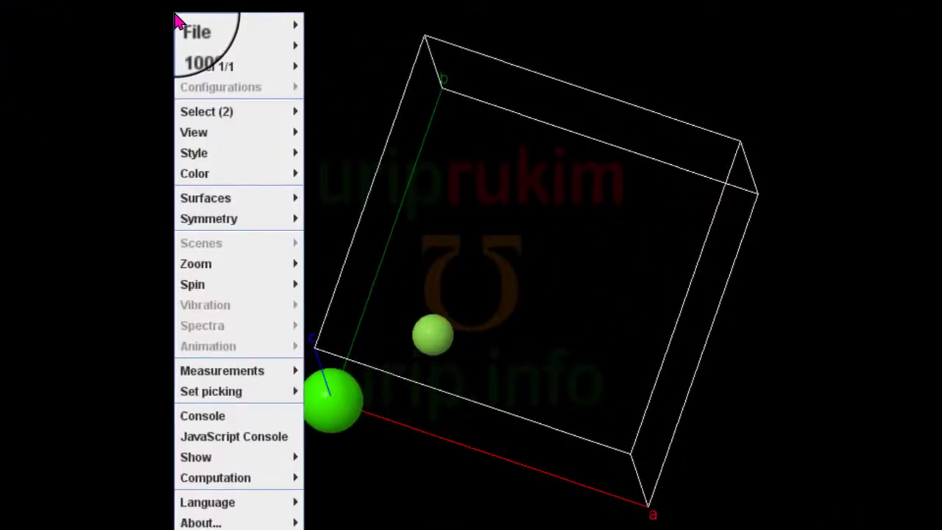
{"action": "mouse_move", "coordinate": [214, 218]}
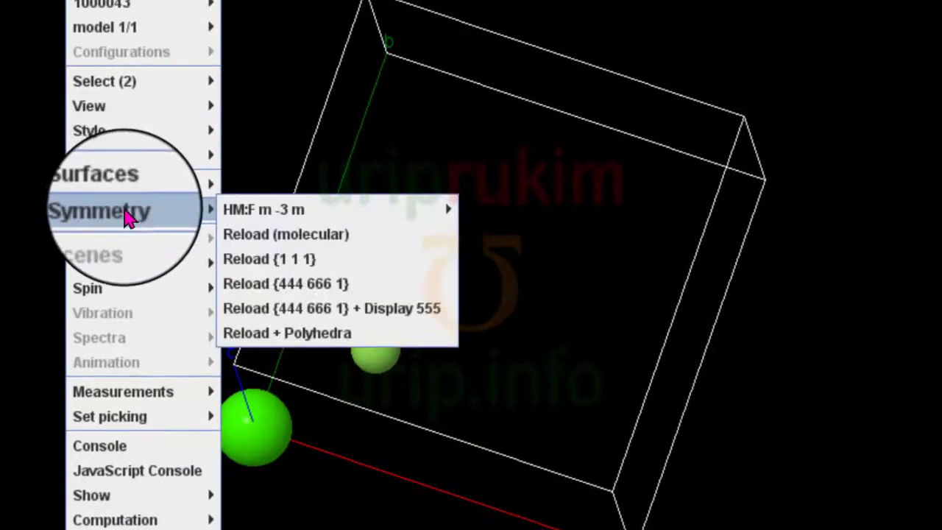
{"action": "mouse_move", "coordinate": [307, 216]}
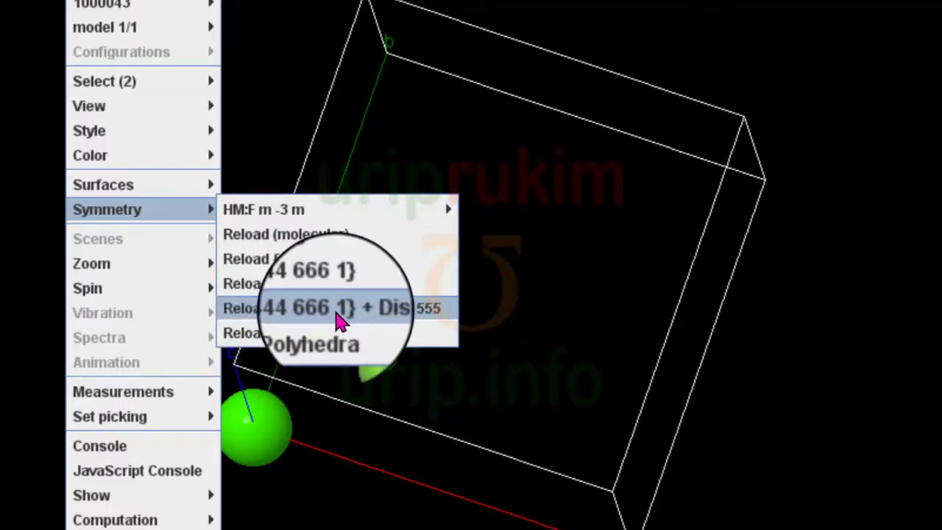
{"action": "left_click", "coordinate": [280, 259]}
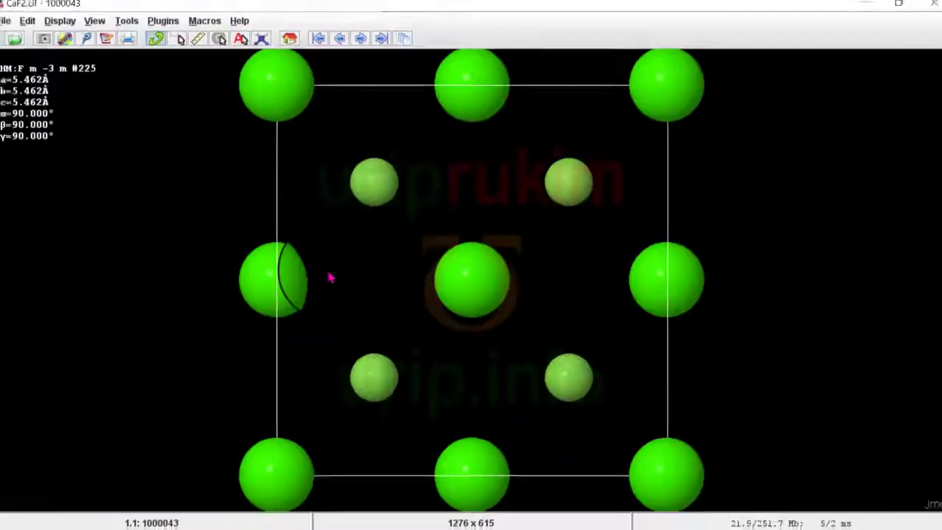
{"action": "left_click_drag", "start_coordinate": [532, 312], "coordinate": [454, 274]}
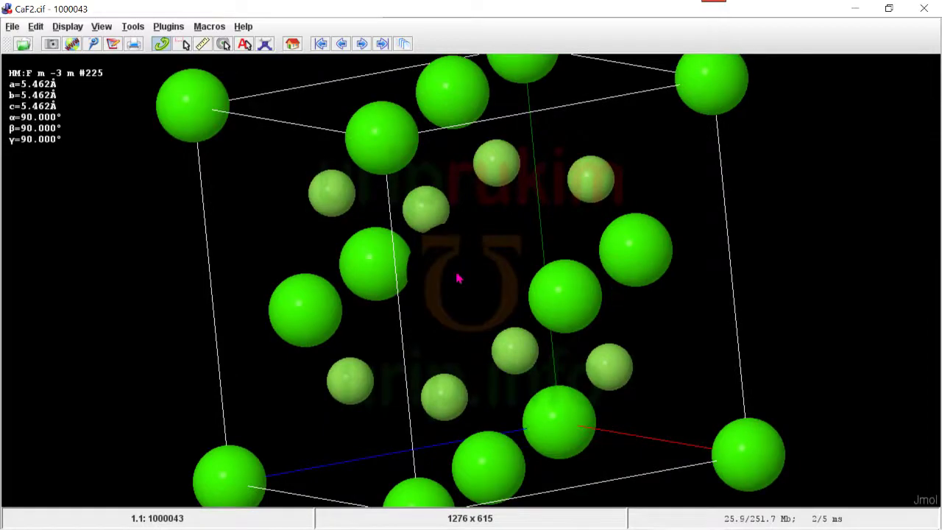
{"action": "scroll", "coordinate": [457, 271], "scroll_direction": "down", "scroll_amount": 3}
{"action": "scroll", "coordinate": [458, 274], "scroll_direction": "up", "scroll_amount": 7}
{"action": "left_click_drag", "start_coordinate": [541, 246], "coordinate": [409, 330]}
{"action": "left_click_drag", "start_coordinate": [352, 190], "coordinate": [479, 208]}
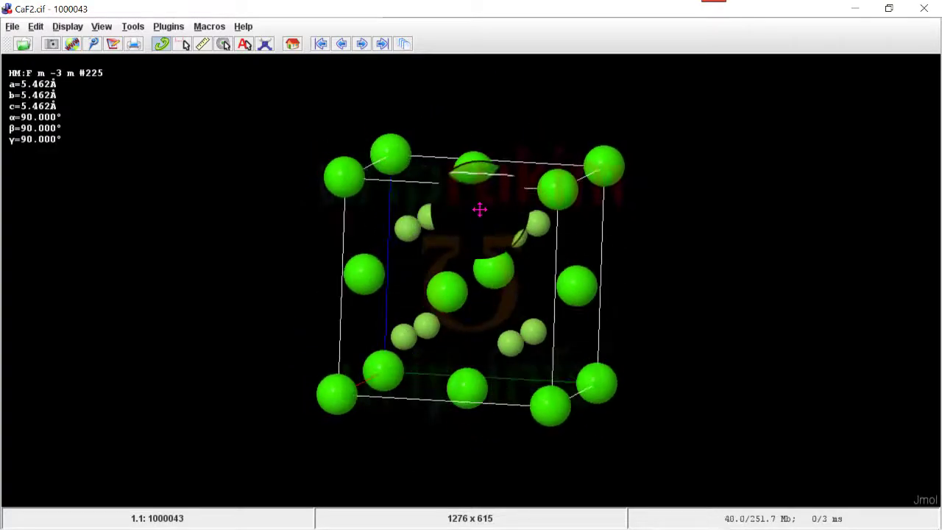
- Switch to VESTA and turn on the atom labels for the Ca and F sites, checking the rotated model
{"action": "key", "text": "super"}
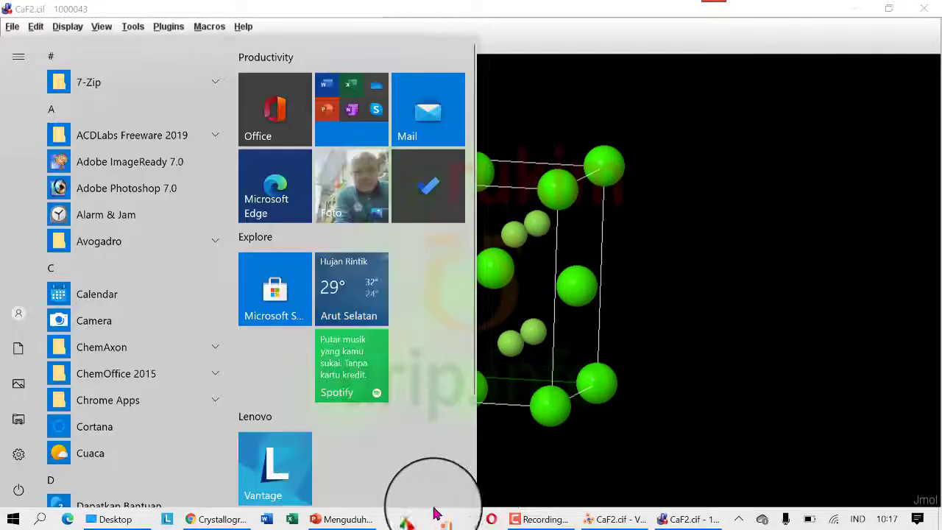
{"action": "left_click", "coordinate": [631, 467]}
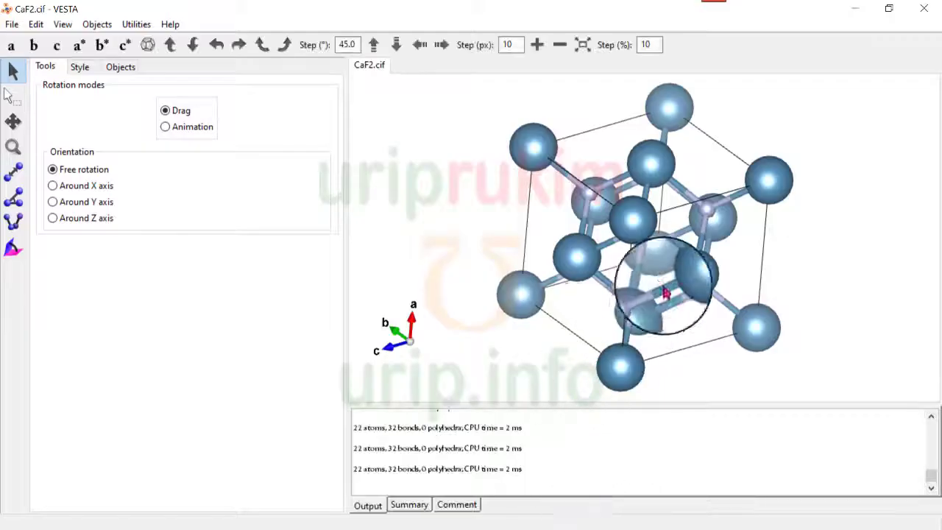
{"action": "left_click_drag", "start_coordinate": [665, 303], "coordinate": [626, 276]}
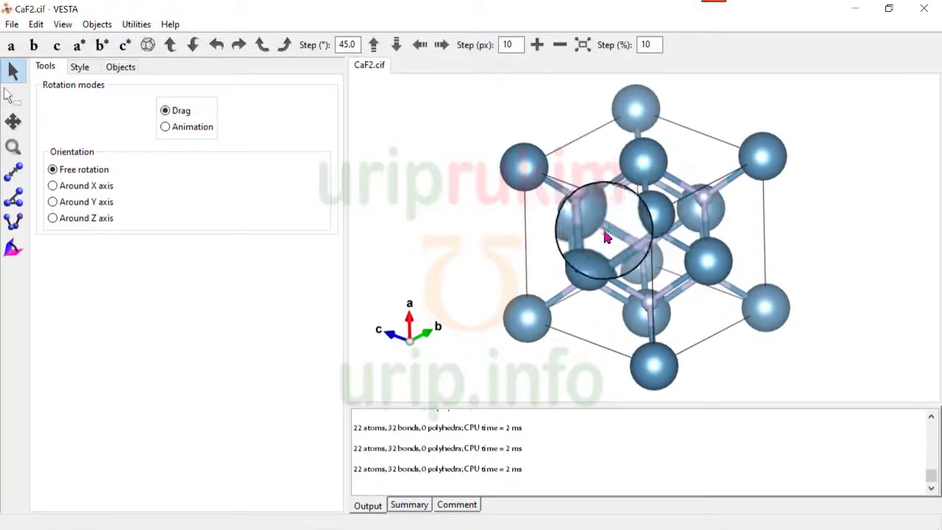
{"action": "left_click_drag", "start_coordinate": [606, 238], "coordinate": [454, 219]}
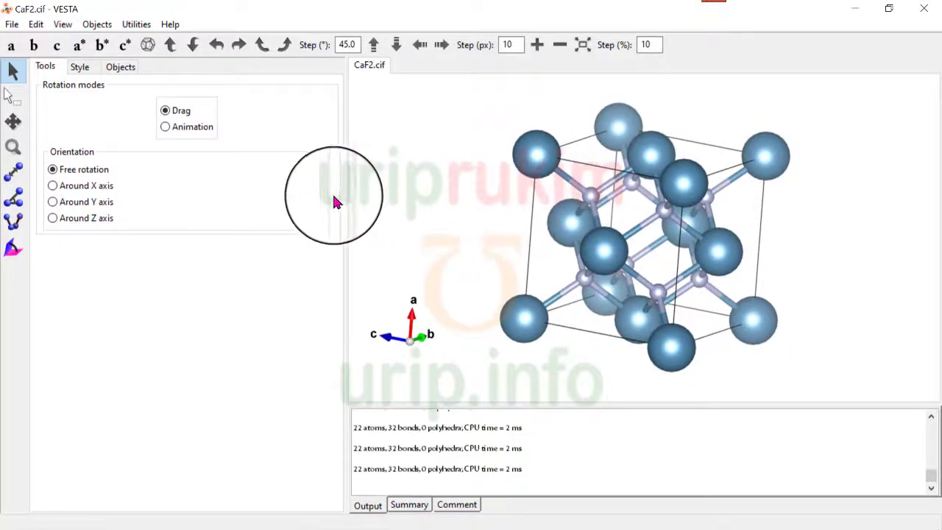
{"action": "left_click", "coordinate": [121, 68]}
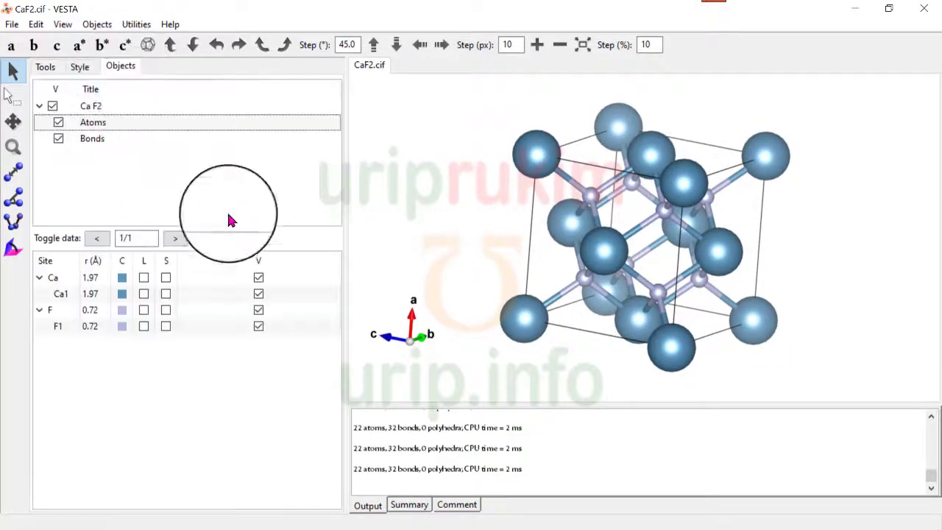
{"action": "left_click", "coordinate": [144, 277]}
{"action": "left_click_drag", "start_coordinate": [607, 262], "coordinate": [564, 193]}
{"action": "left_click", "coordinate": [143, 309]}
- Switch back to Jmol, open its script console and place the console beside the model window
{"action": "mouse_move", "coordinate": [379, 521]}
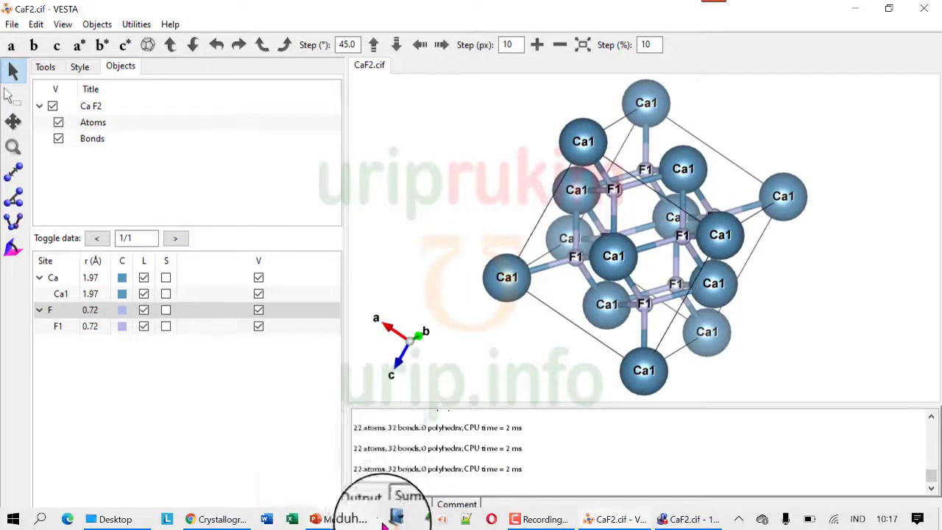
{"action": "key", "text": "super"}
{"action": "left_click", "coordinate": [670, 519]}
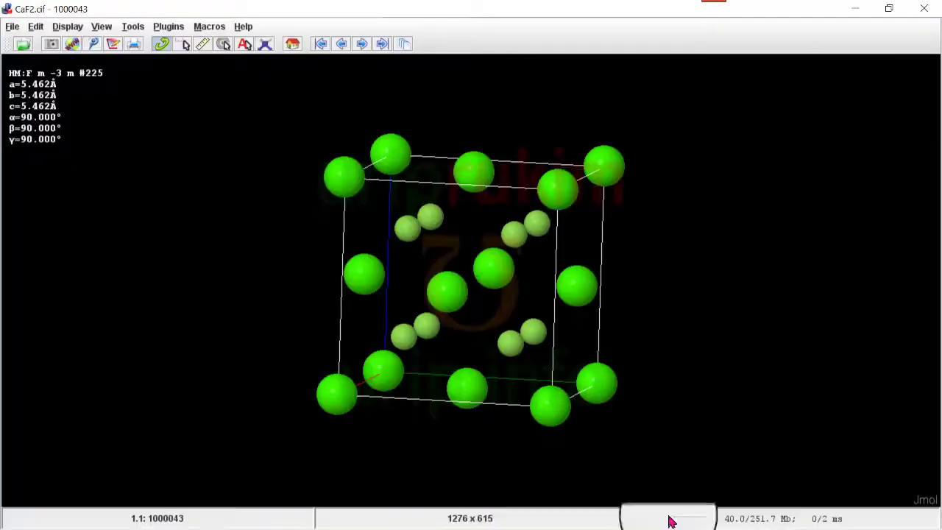
{"action": "left_click_drag", "start_coordinate": [499, 316], "coordinate": [448, 274]}
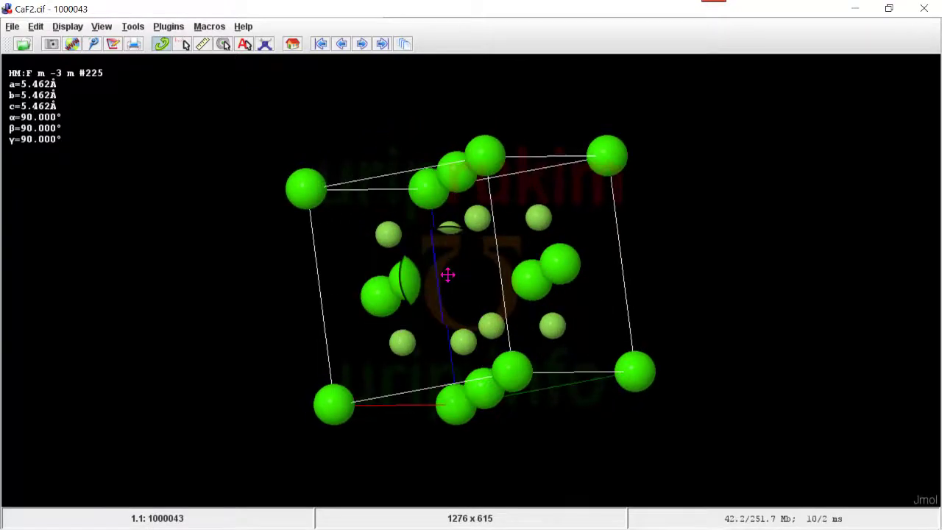
{"action": "right_click", "coordinate": [120, 74]}
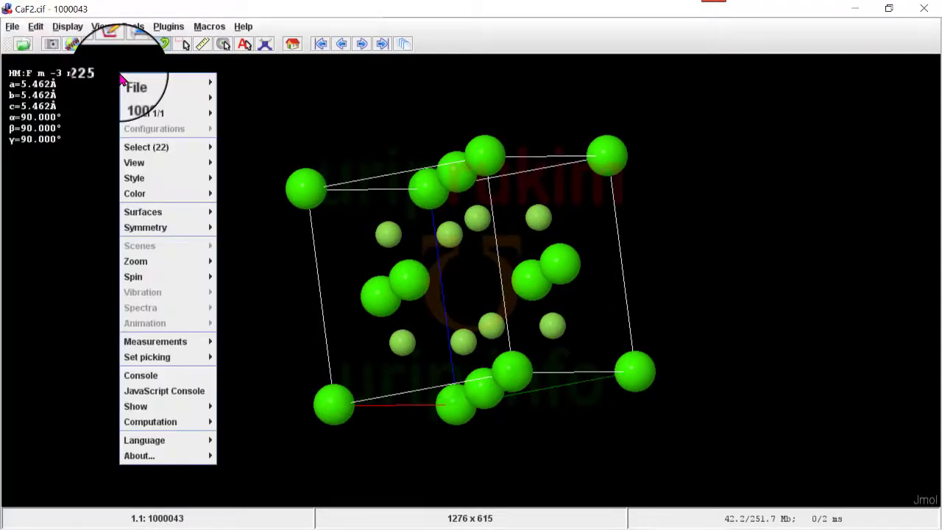
{"action": "left_click", "coordinate": [151, 374]}
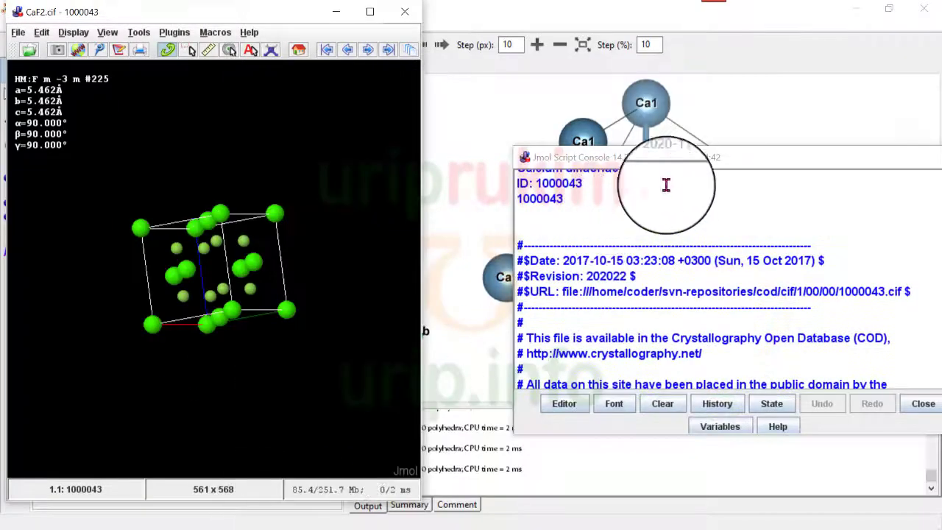
{"action": "left_click_drag", "start_coordinate": [680, 161], "coordinate": [560, 128]}
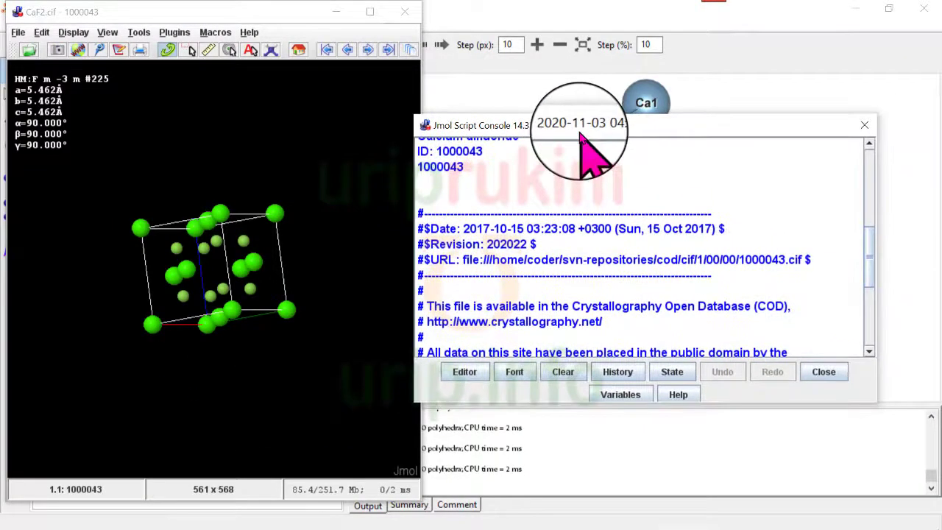
- Run the command "connect 3.0" in the script console, then enlarge and rotate the model to inspect its bonds
{"action": "scroll", "coordinate": [653, 261], "scroll_direction": "down", "scroll_amount": 5}
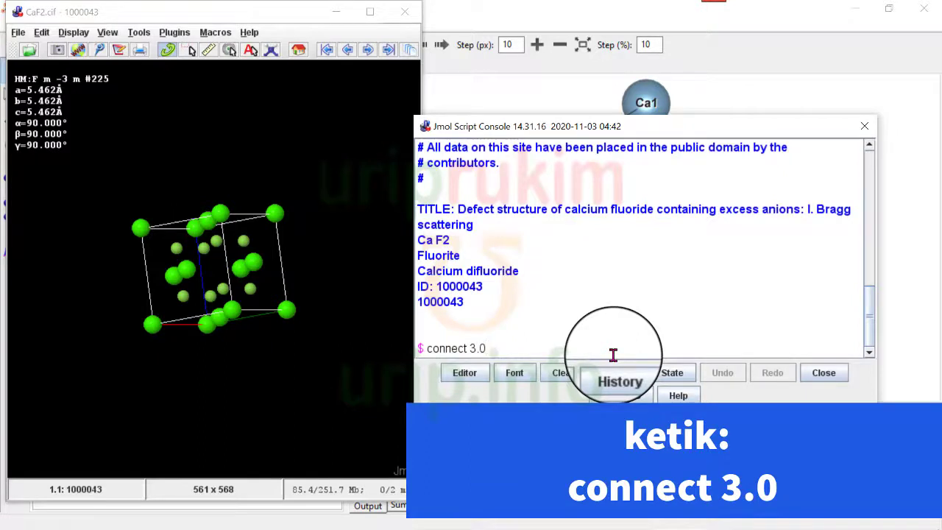
{"action": "key", "text": "Return"}
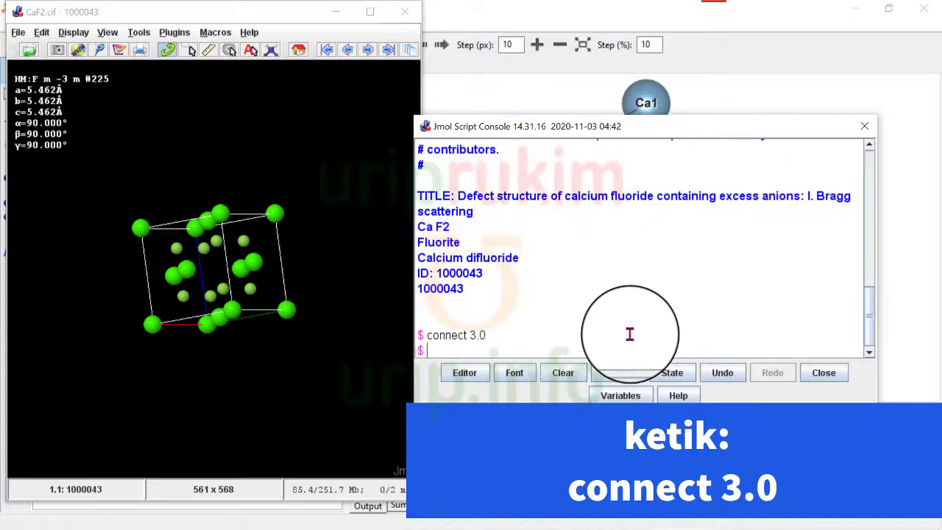
{"action": "left_click", "coordinate": [185, 280]}
{"action": "scroll", "coordinate": [186, 282], "scroll_direction": "down", "scroll_amount": 5}
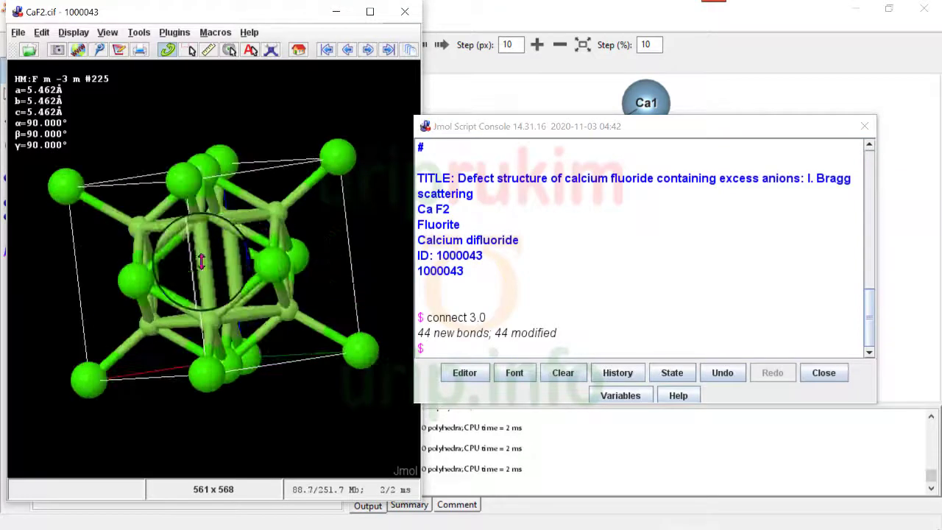
{"action": "left_click_drag", "start_coordinate": [258, 229], "coordinate": [209, 291]}
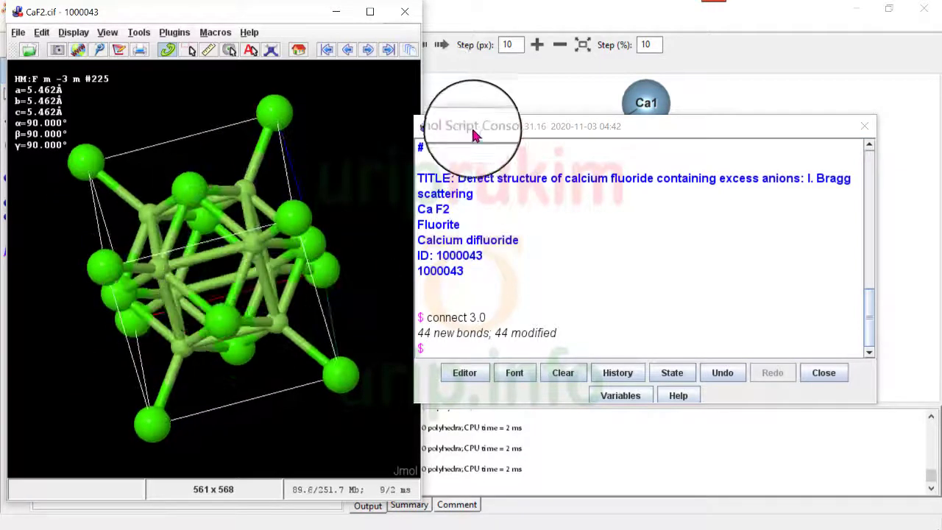
- Restore the VESTA window, narrow its side panel and place it beside Jmol, rotating both models to compare them
{"action": "left_click_drag", "start_coordinate": [508, 124], "coordinate": [718, 278]}
{"action": "left_click", "coordinate": [603, 195]}
{"action": "left_click_drag", "start_coordinate": [651, 245], "coordinate": [606, 211]}
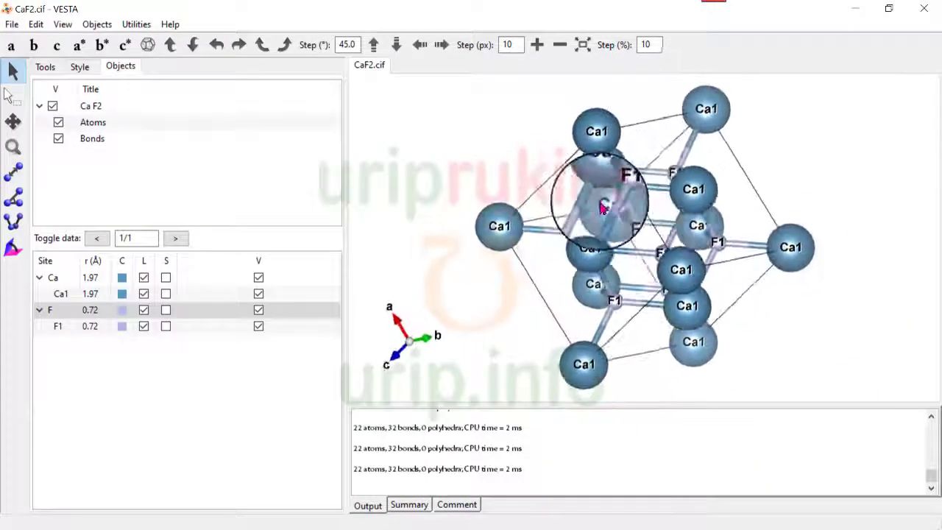
{"action": "left_click", "coordinate": [889, 8]}
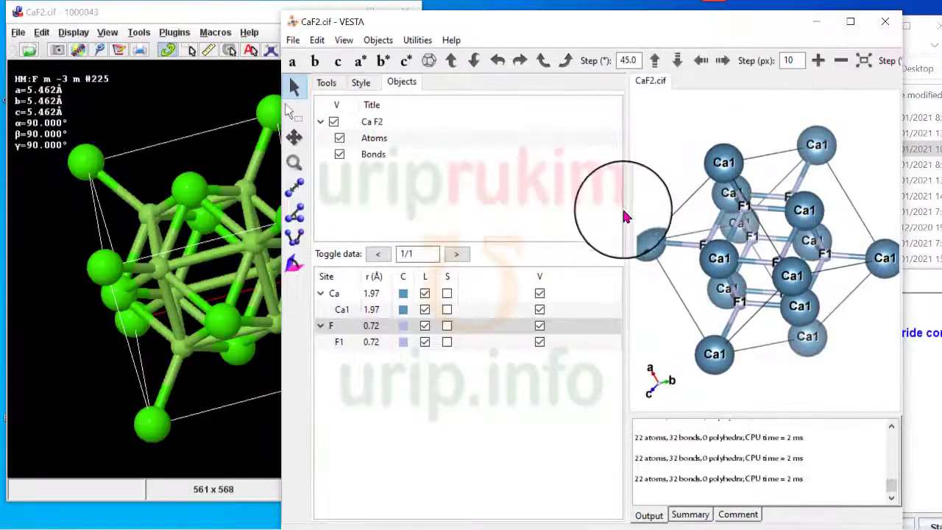
{"action": "left_click_drag", "start_coordinate": [629, 195], "coordinate": [435, 247]}
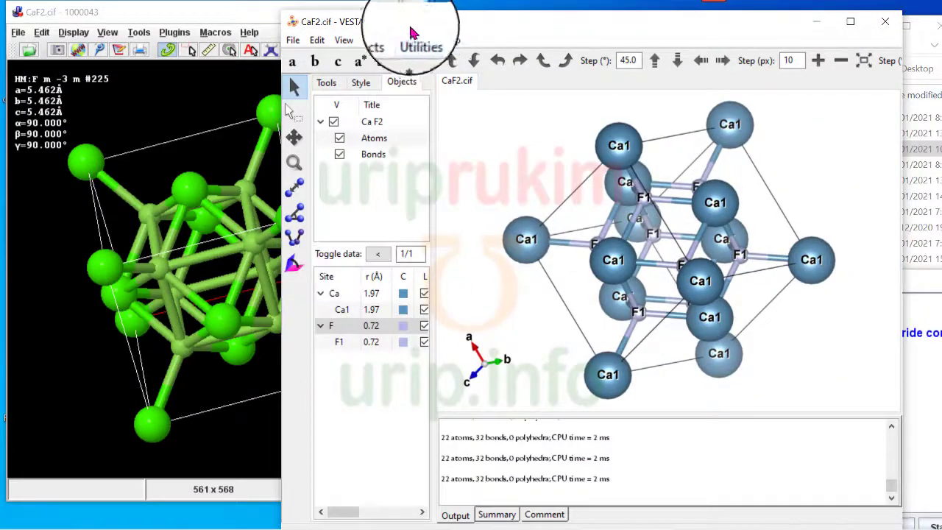
{"action": "left_click_drag", "start_coordinate": [278, 22], "coordinate": [424, 33]}
{"action": "left_click_drag", "start_coordinate": [704, 284], "coordinate": [631, 245]}
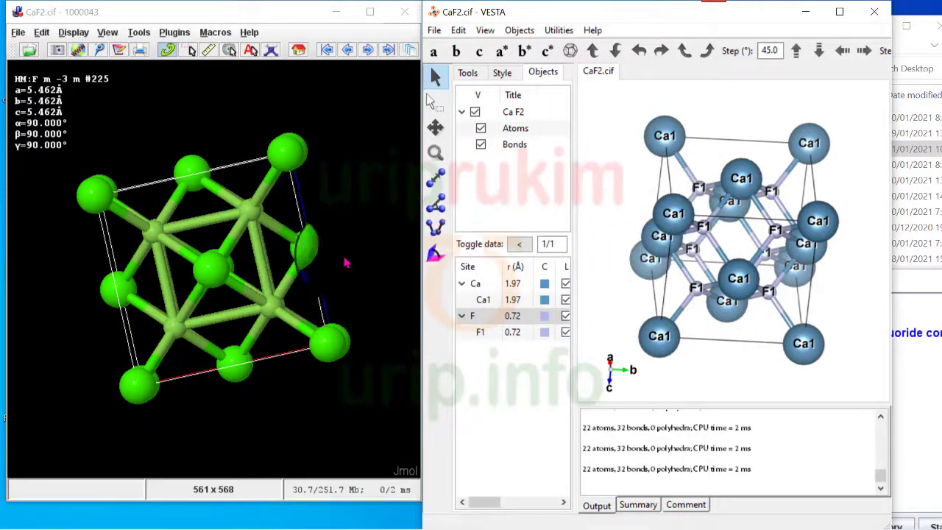
{"action": "mouse_move", "coordinate": [226, 256]}
{"action": "left_mouse_down"}
{"action": "mouse_move", "coordinate": [244, 248]}
{"action": "mouse_move", "coordinate": [228, 251]}
{"action": "left_mouse_up"}
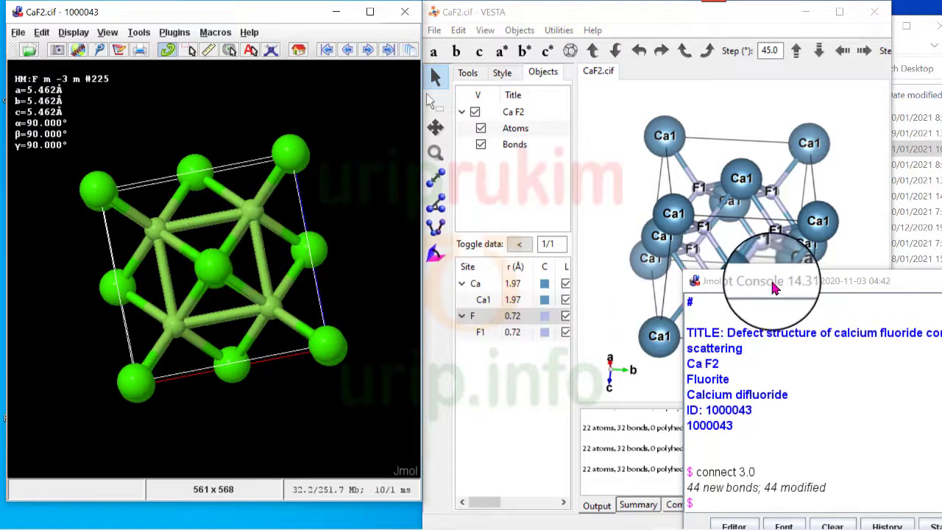
- Run spacefill ionic; lcaocartoon scale 1.0 CAP unitcell "cpk"; spacefill off; in the Jmol script console and rotate the clipped-atom model to inspect it
{"action": "left_click_drag", "start_coordinate": [782, 281], "coordinate": [564, 95]}
{"action": "left_click_drag", "start_coordinate": [269, 261], "coordinate": [432, 367]}
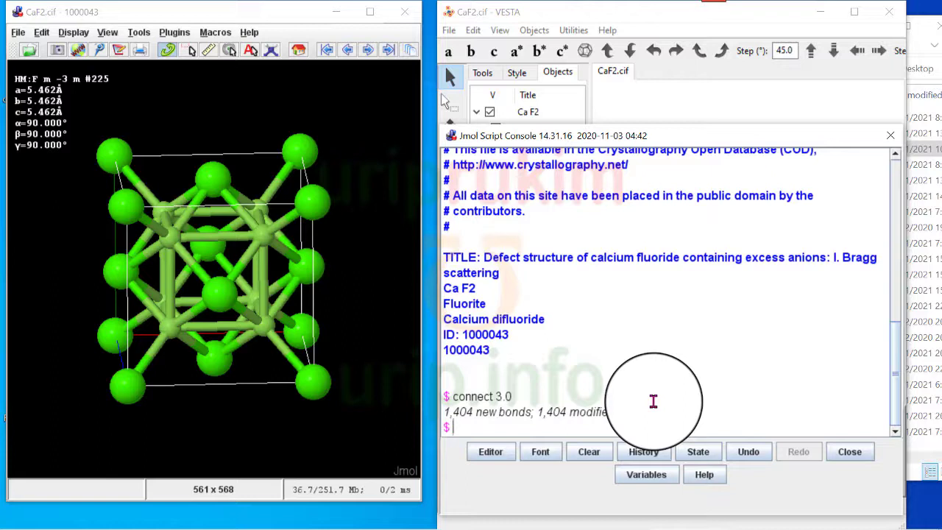
{"action": "type", "text": "s"}
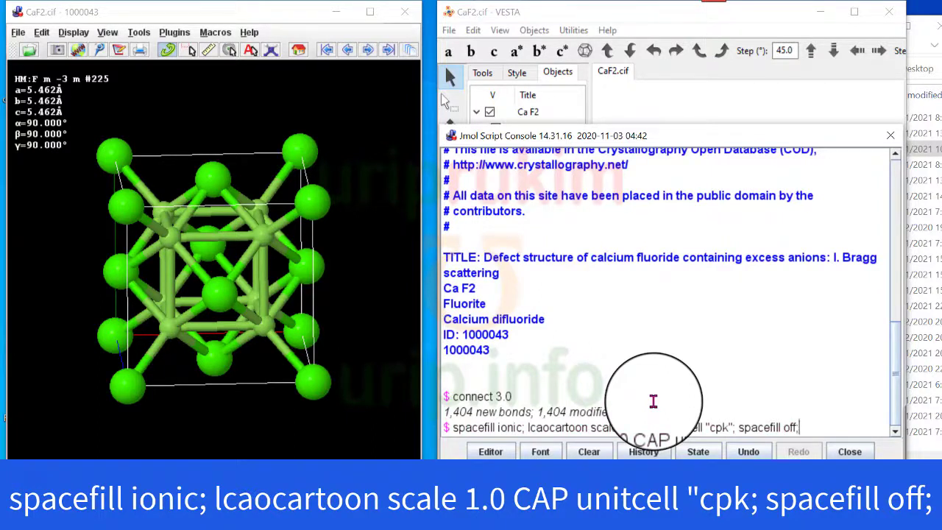
{"action": "key", "text": "Return"}
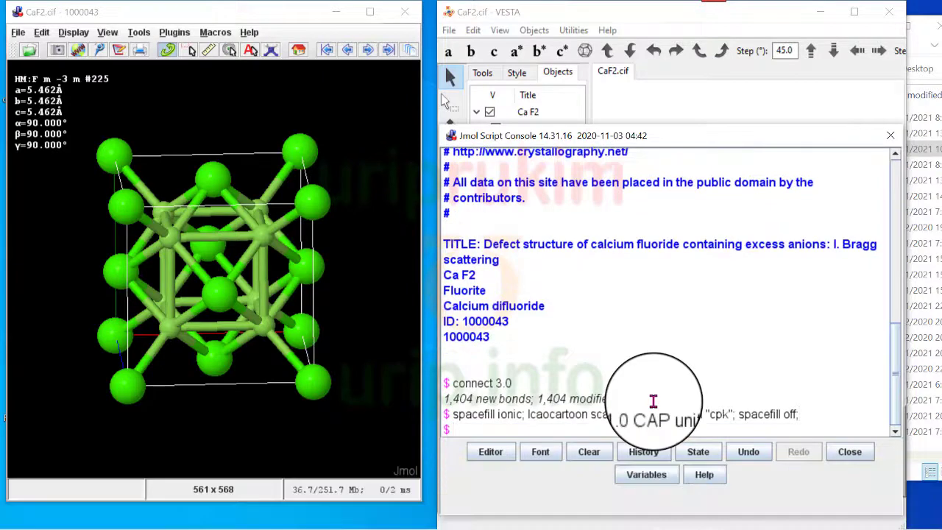
{"action": "left_click_drag", "start_coordinate": [263, 290], "coordinate": [310, 285]}
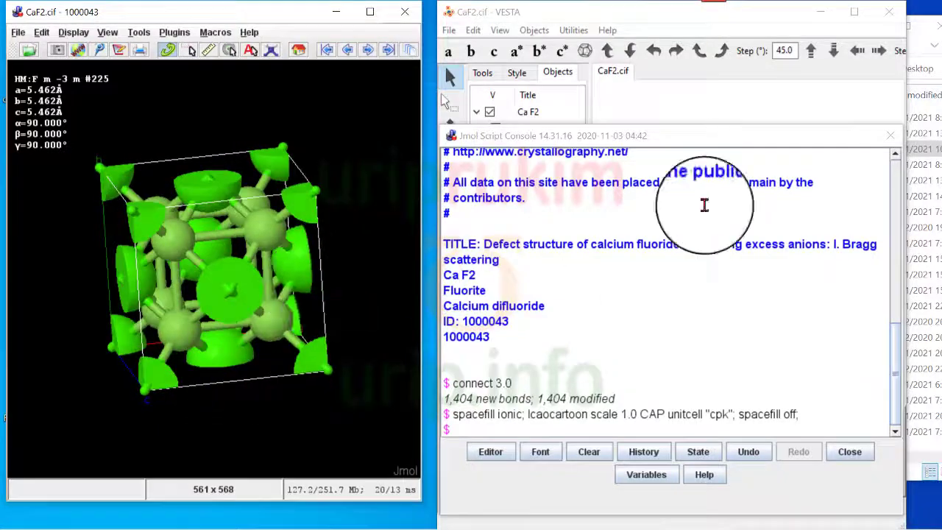
{"action": "mouse_move", "coordinate": [193, 221]}
{"action": "left_mouse_down"}
{"action": "mouse_move", "coordinate": [196, 199]}
{"action": "mouse_move", "coordinate": [189, 207]}
{"action": "left_mouse_up"}
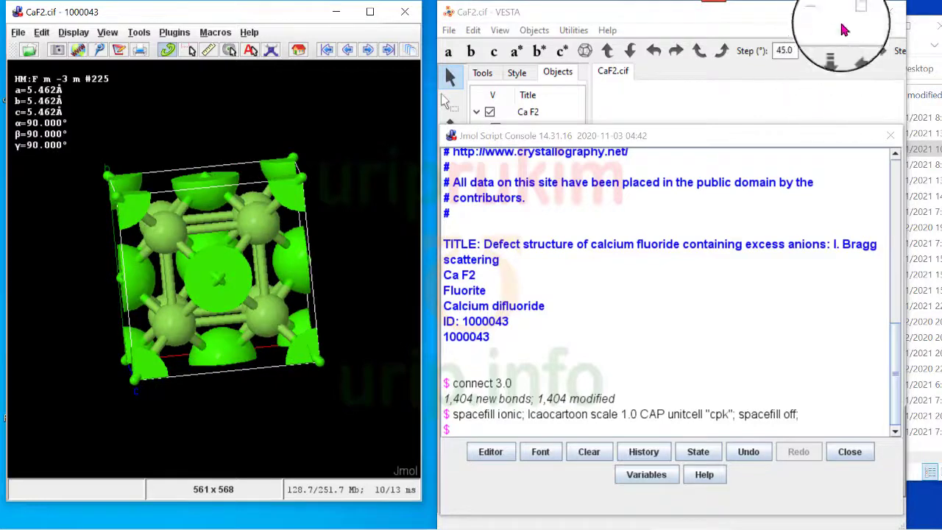
- Close the script console and the Desktop folder window, then bring VESTA back beside Jmol and rotate its model for comparison
{"action": "left_click", "coordinate": [824, 11]}
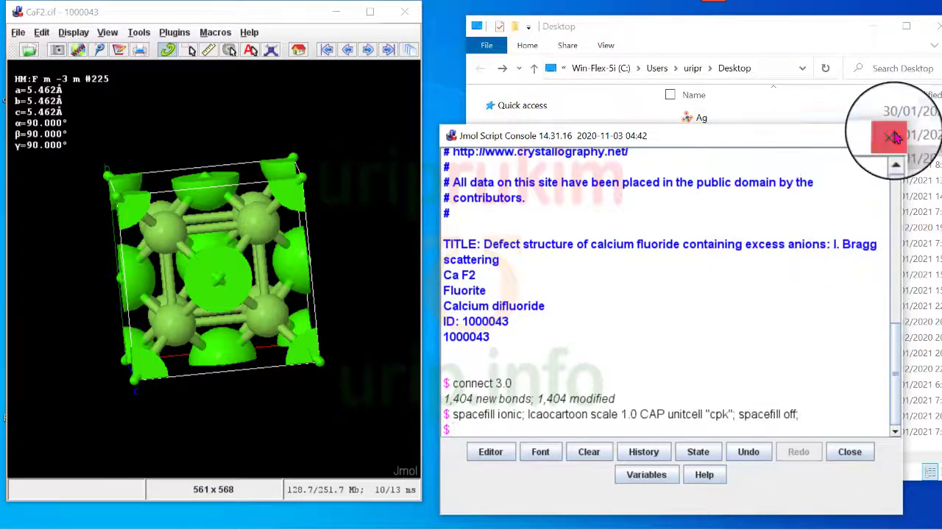
{"action": "left_click", "coordinate": [894, 138]}
{"action": "key", "text": "alt+F4"}
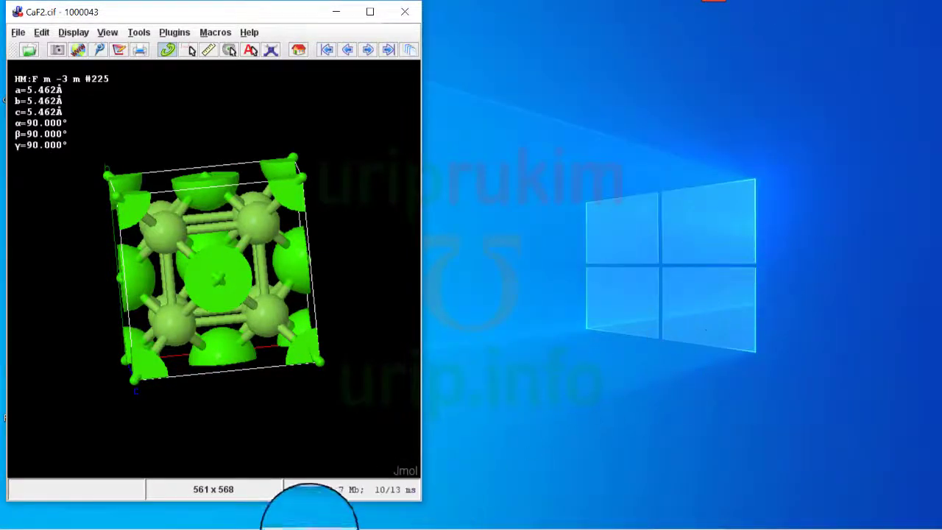
{"action": "left_click", "coordinate": [611, 519]}
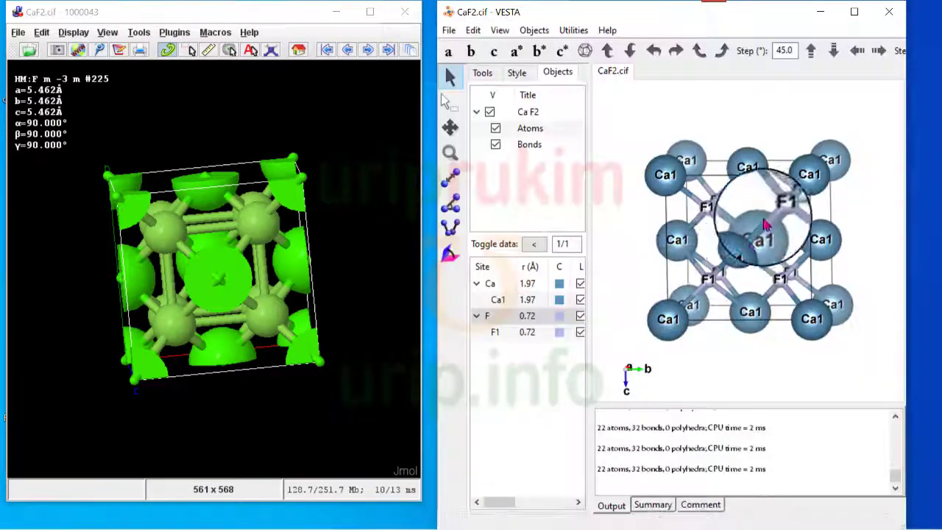
{"action": "mouse_move", "coordinate": [765, 225]}
{"action": "left_mouse_down"}
{"action": "mouse_move", "coordinate": [758, 243]}
{"action": "mouse_move", "coordinate": [779, 262]}
{"action": "mouse_move", "coordinate": [795, 216]}
{"action": "mouse_move", "coordinate": [766, 223]}
{"action": "mouse_move", "coordinate": [775, 222]}
{"action": "left_mouse_up"}
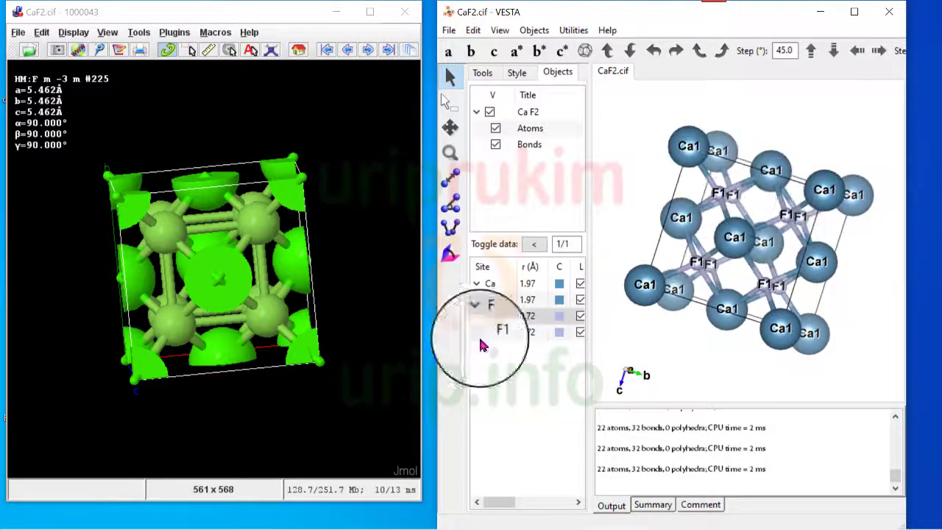